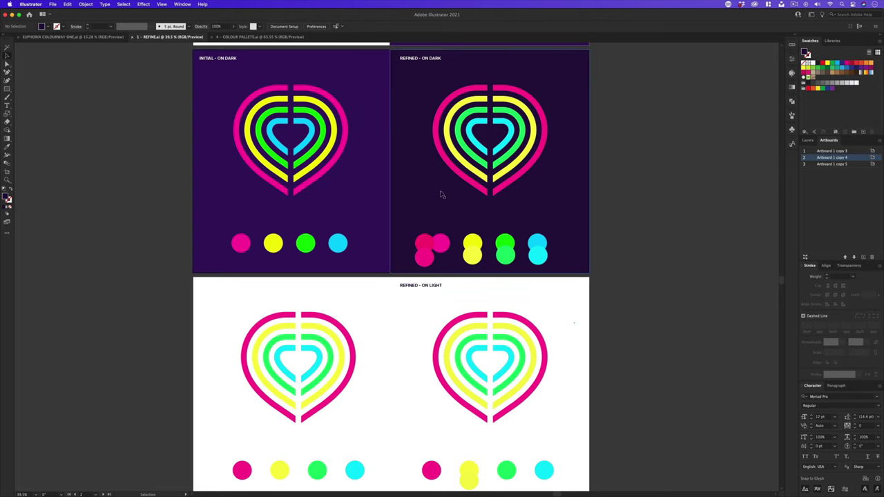
Compare the brand colours in 4 - COLOUR PALLETE.ai with the initial and refined heart logos in 1 - REFINE.ai.
click(248, 36)
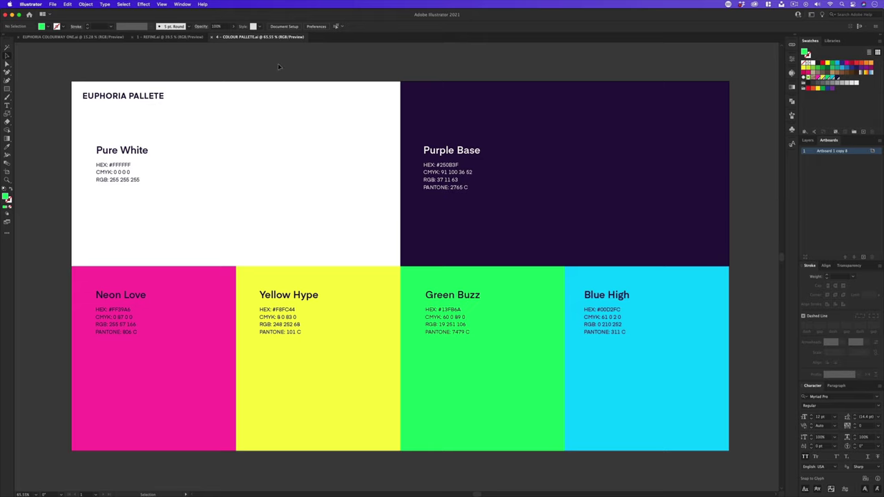
click(194, 38)
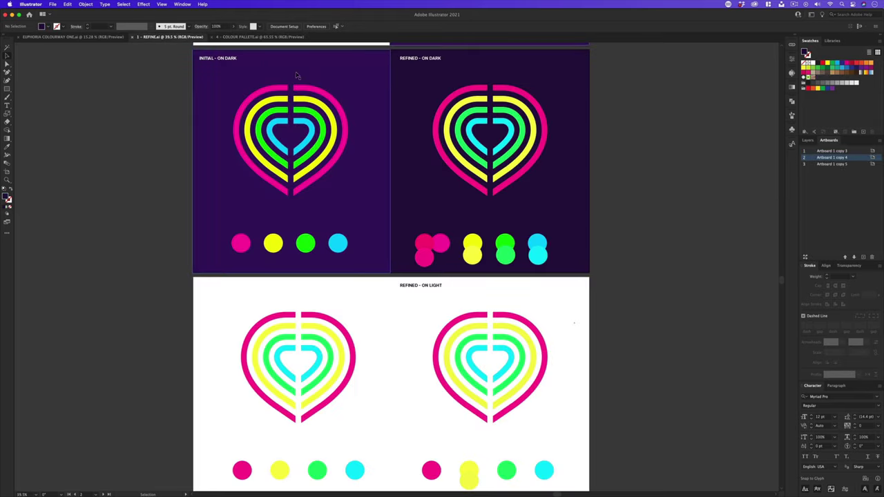
click(251, 38)
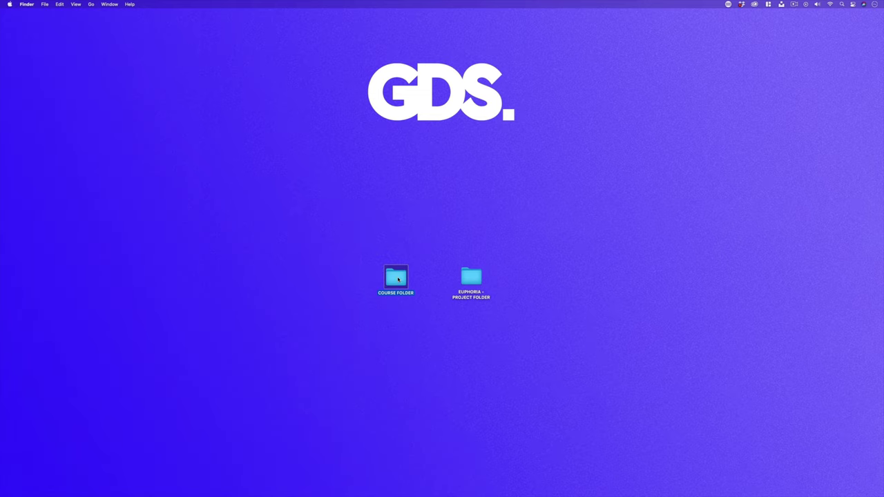
In Finder, open 1 - REFINE.ai from COURSE FOLDER's DESIGN PROCESS EXAMPLE, under 2 - DESIGN, 2 - ARTWORK & DESIGN, ROUTE 1, 2 - COLOUR, 4 - PERFECT COLOUR.
double_click(398, 279)
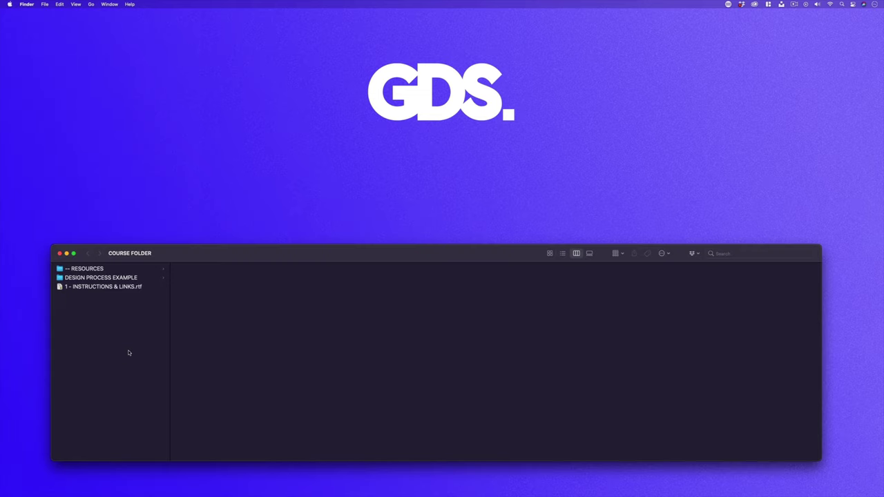
click(119, 277)
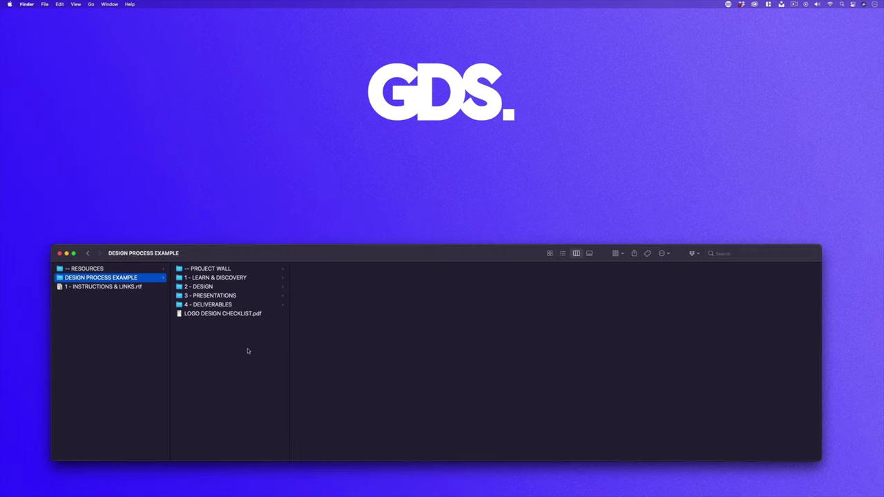
click(222, 285)
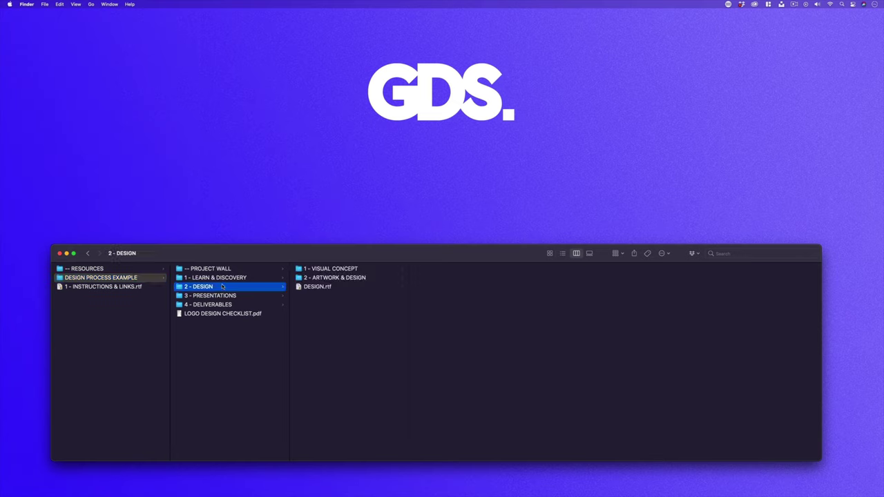
click(345, 277)
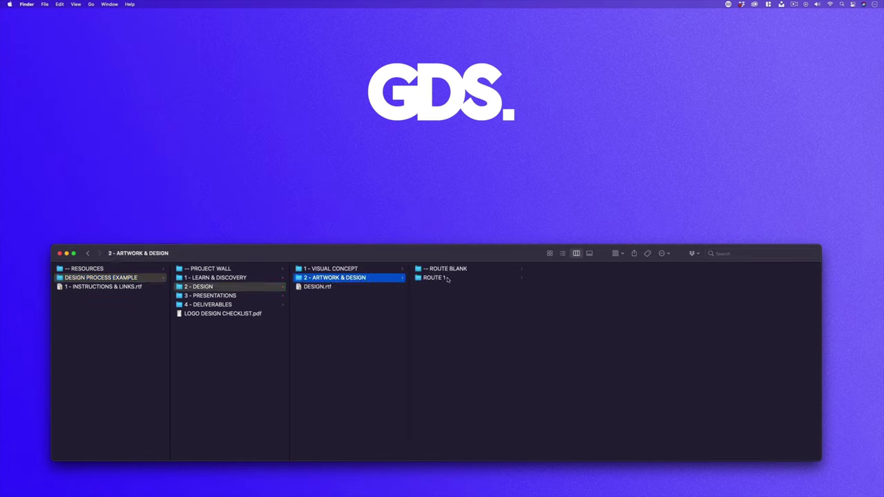
click(447, 278)
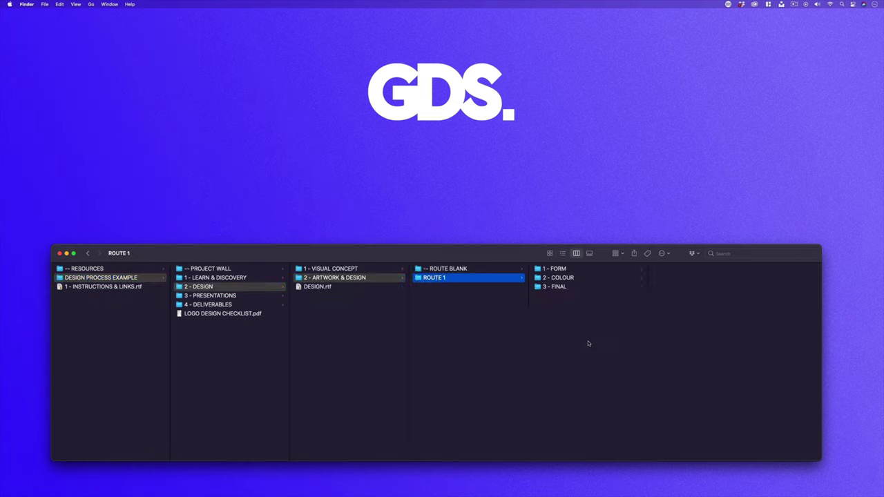
click(579, 278)
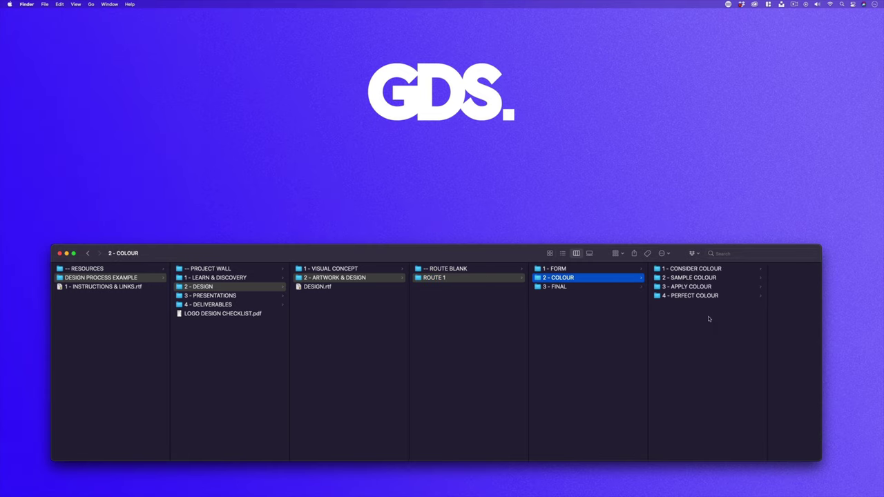
click(693, 295)
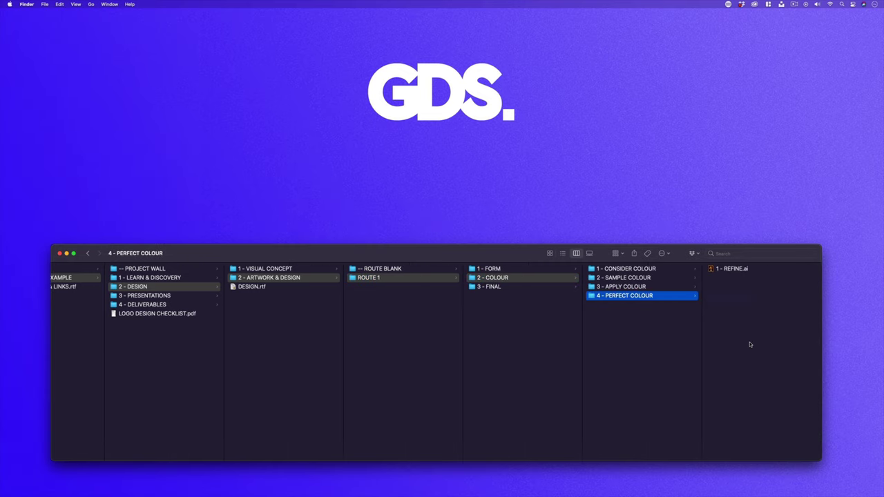
click(730, 269)
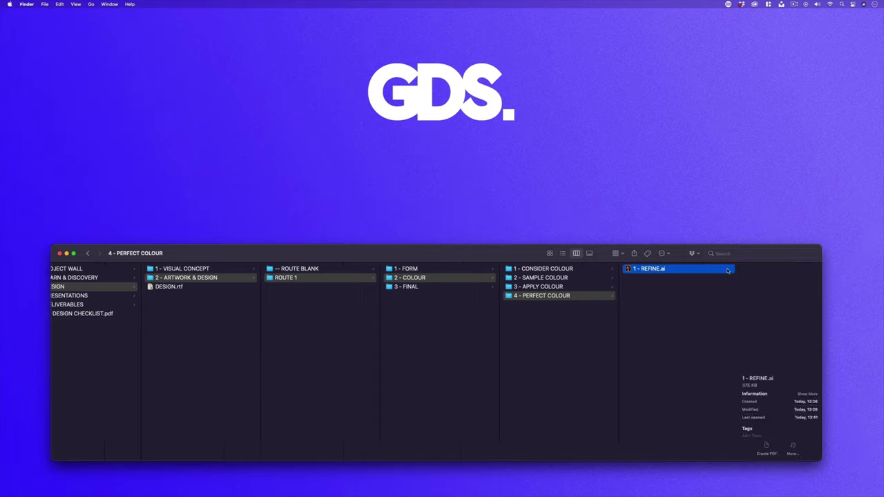
double_click(654, 268)
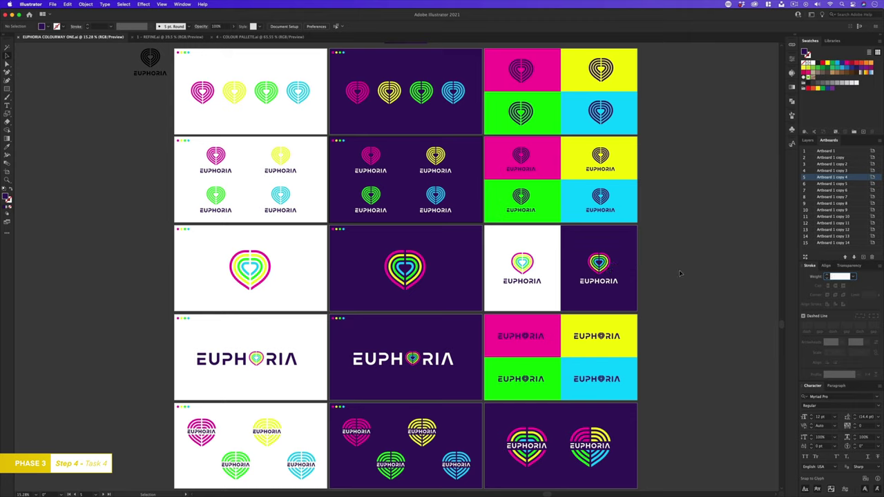
In Illustrator, examine the multicolour heart logo on the dark purple artboard and the full set of colourway artboards.
click(427, 277)
scroll(427, 276, up, 5)
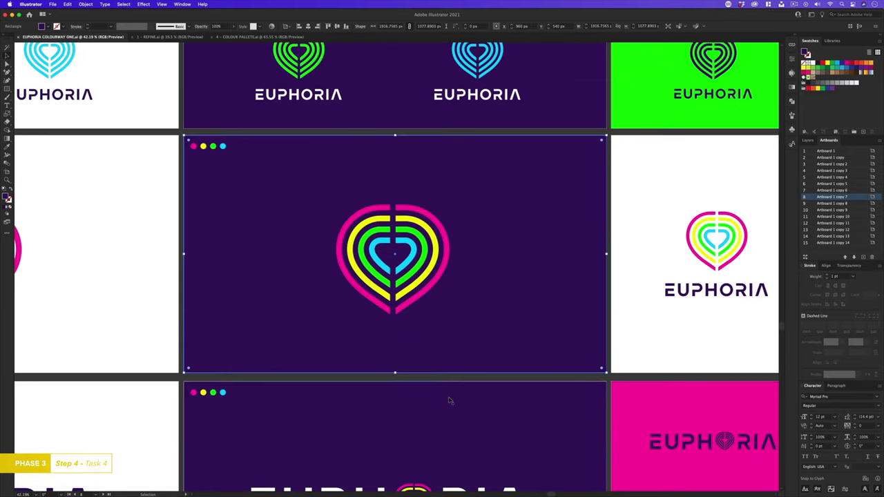
click(318, 380)
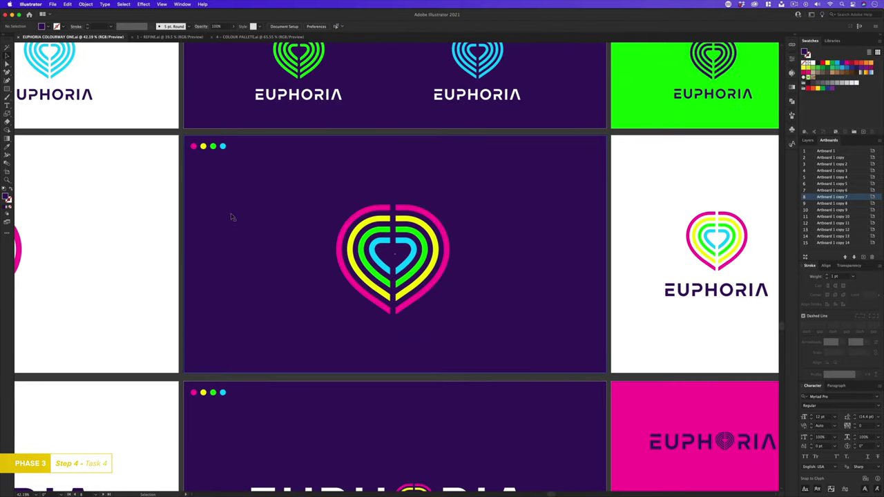
key(z)
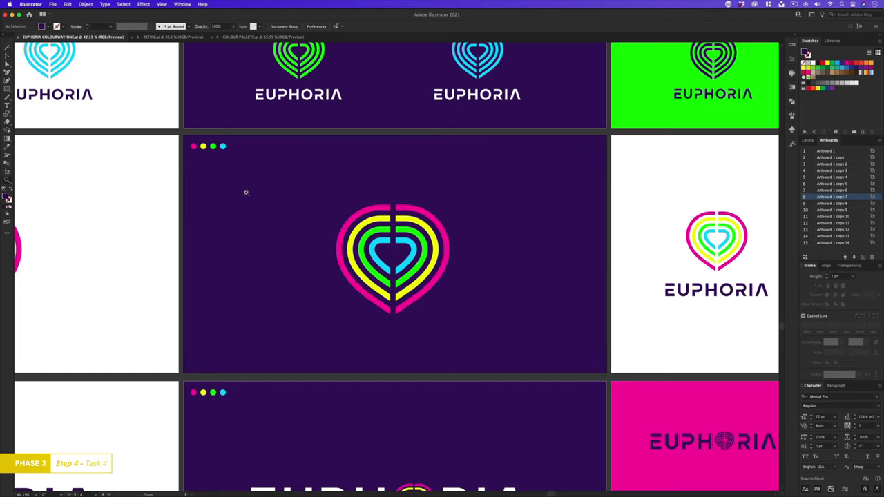
scroll(438, 272, down, 6)
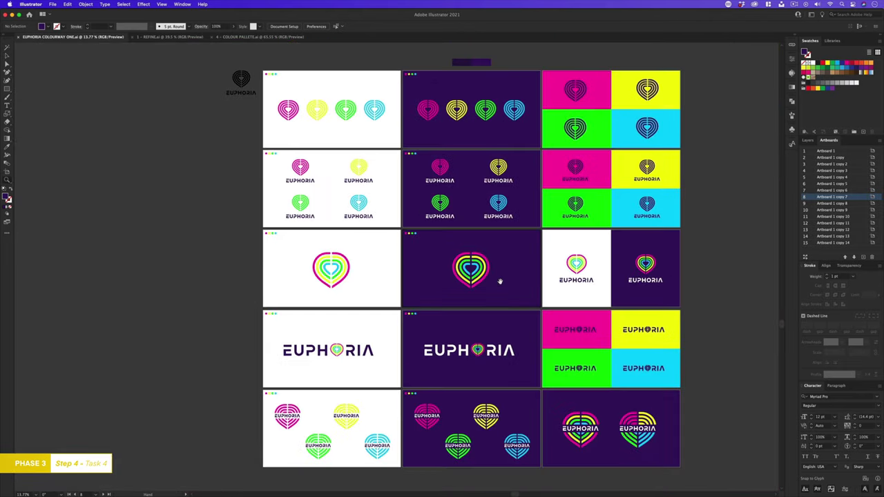
scroll(415, 272, up, 2)
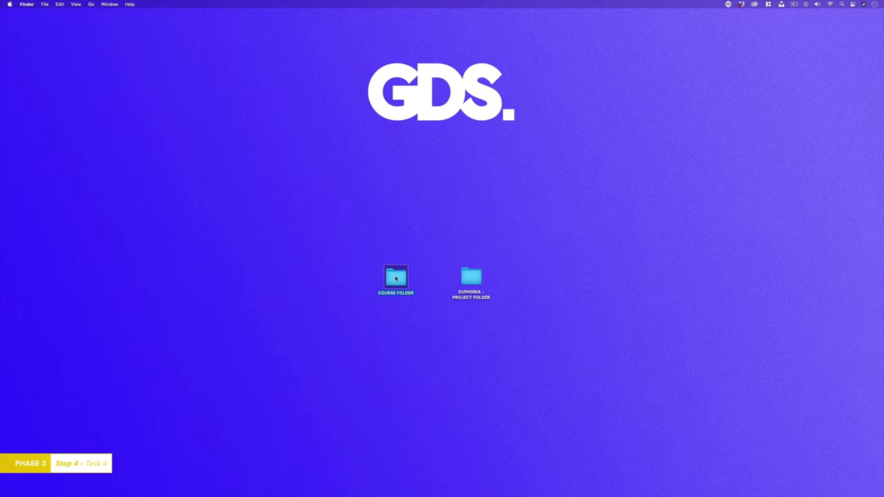
In Finder, locate EXAMPLE 1 - FLAT EFFECT.ai in the 3 - APPLY COLOUR folder under ROUTE 1, 2 - COLOUR in COURSE FOLDER.
double_click(396, 277)
click(105, 277)
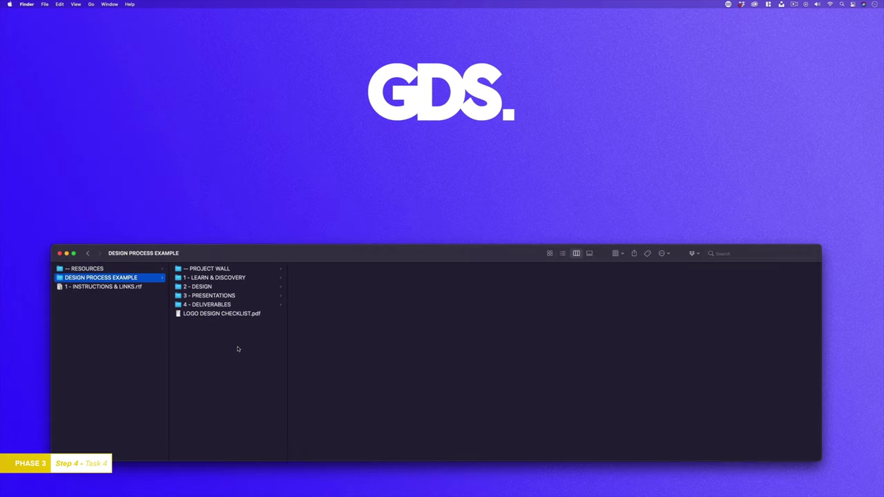
click(199, 286)
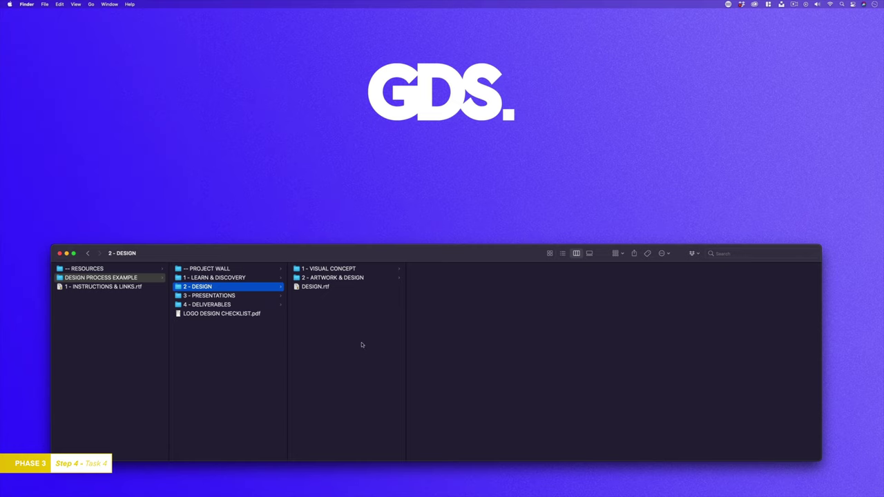
click(352, 279)
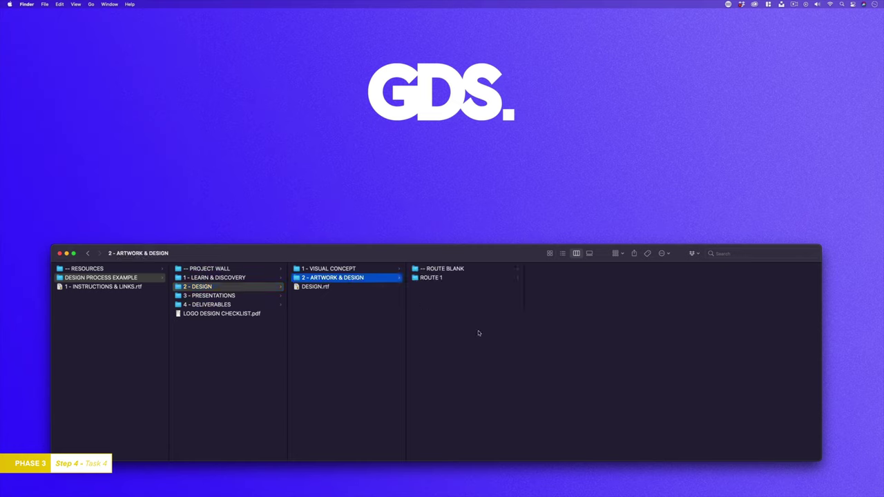
click(449, 278)
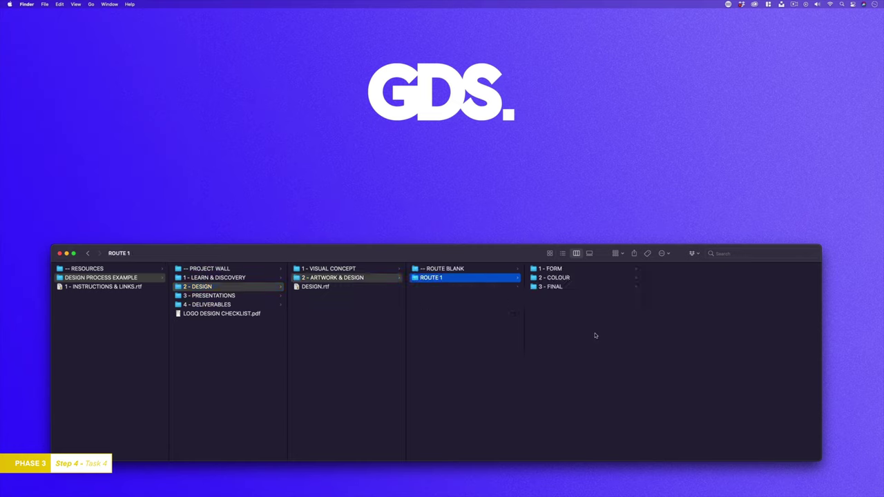
click(578, 279)
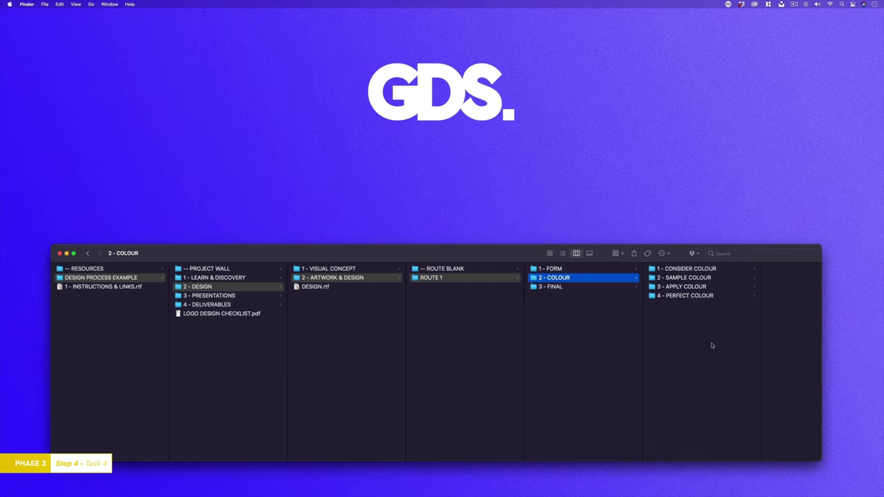
click(691, 287)
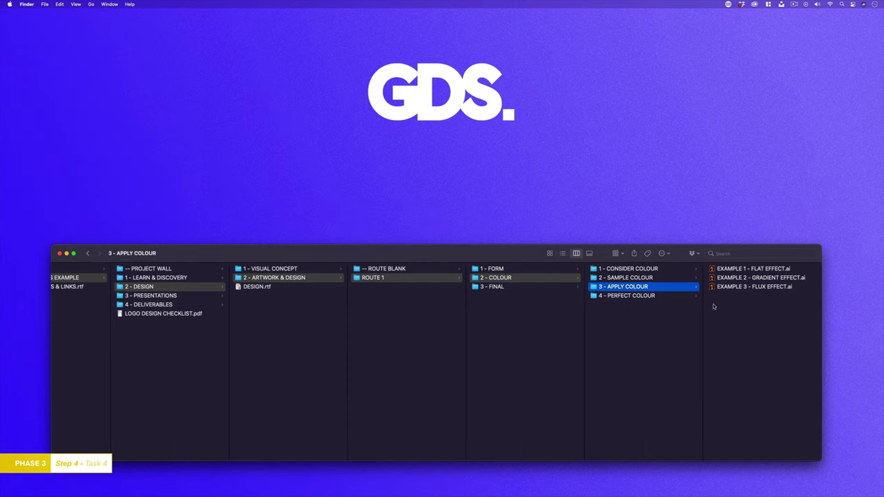
click(749, 269)
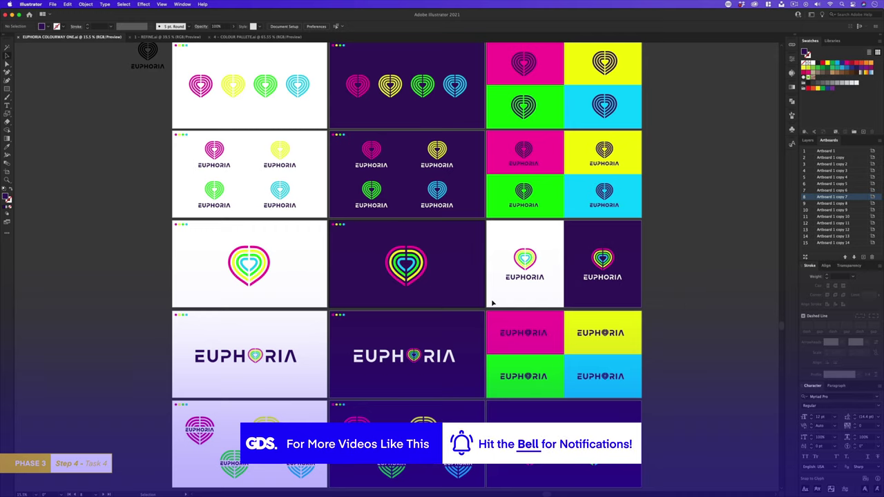
Create a new 1920 x 1080 px landscape Illustrator document in RGB Color with one artboard.
click(52, 4)
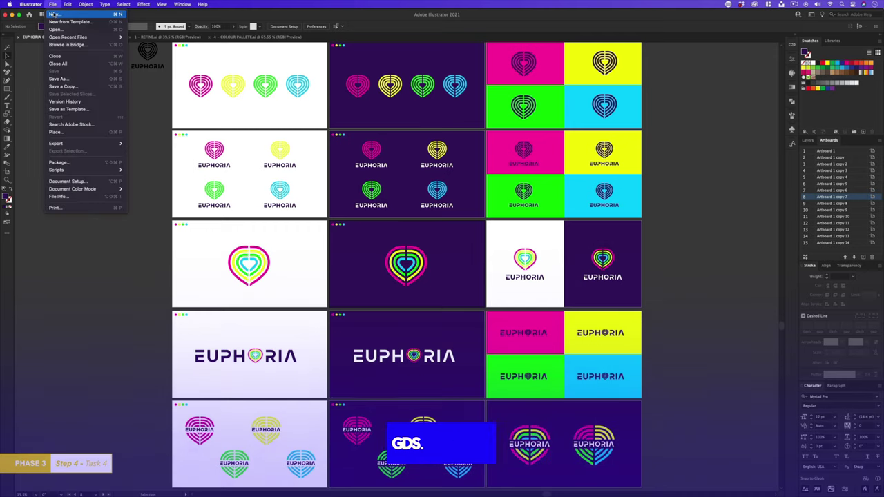
click(62, 18)
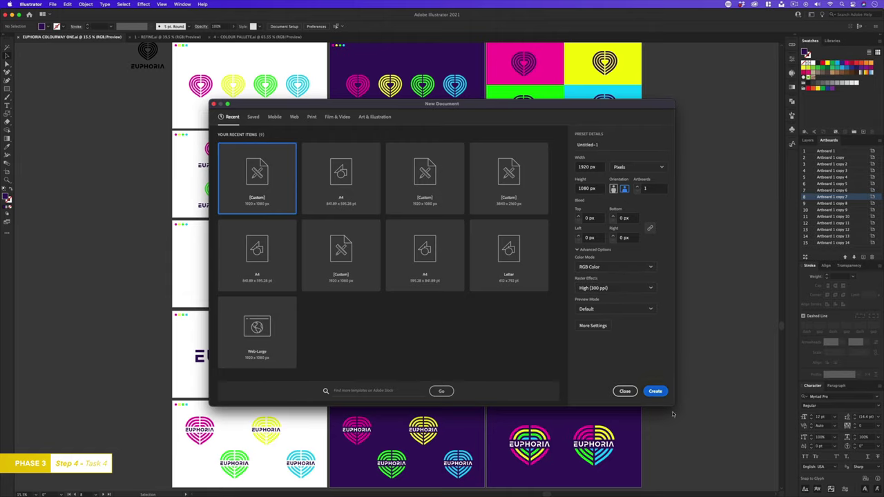
click(655, 392)
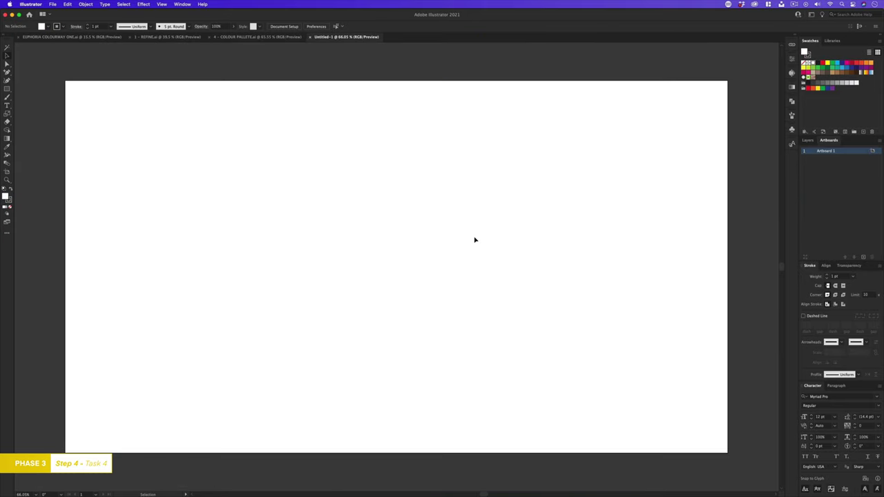
Copy the multicolour heart logo from the white artboard of EUPHORIA COLOURWAY ONE.ai into the new document's left half.
click(89, 37)
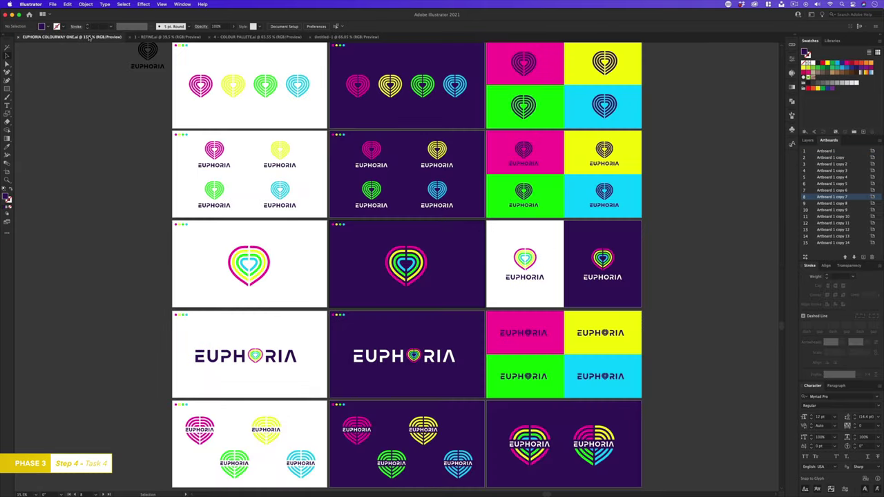
key(super+equal)
drag(193, 252, 145, 355)
key(a)
key(super+c)
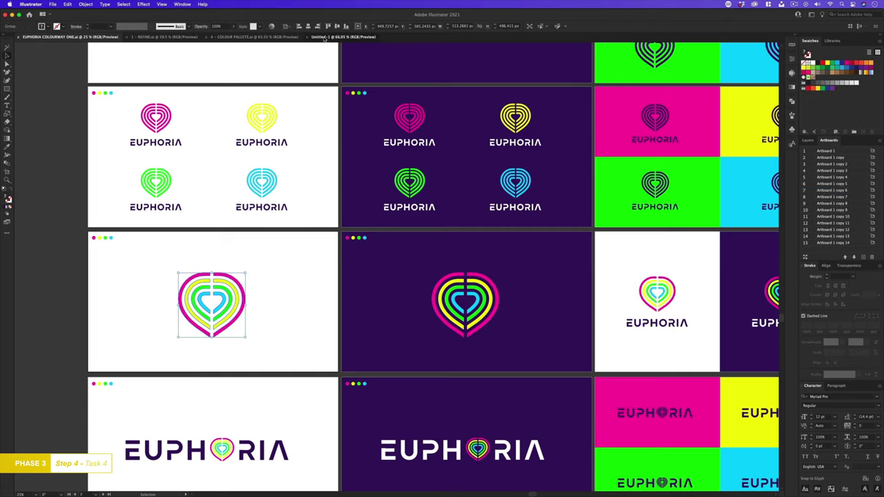
click(339, 37)
key(super+v)
drag(453, 252, 312, 252)
Copy the four colour circles from EUPHORIA COLOURWAY ONE.ai into the new document, enlarge them and place the row beneath the logo.
click(69, 37)
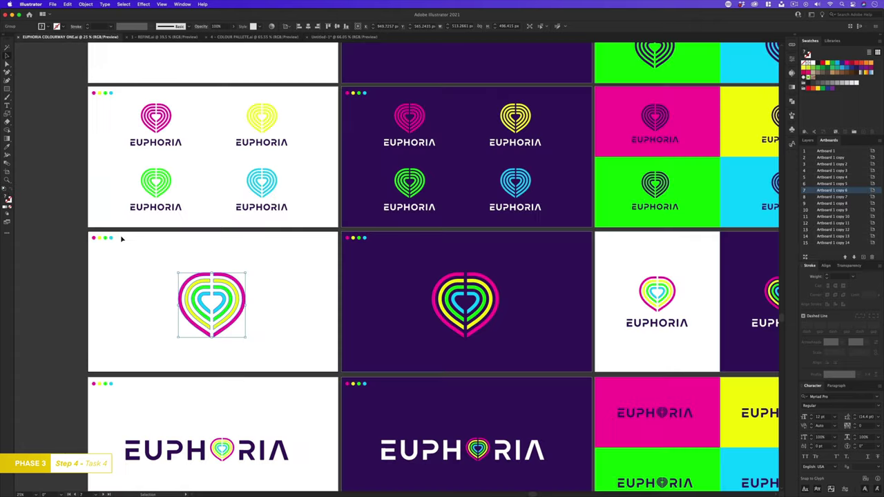
drag(120, 235, 89, 243)
key(super+c)
click(322, 38)
key(super+v)
drag(424, 271, 526, 316)
drag(474, 278, 290, 397)
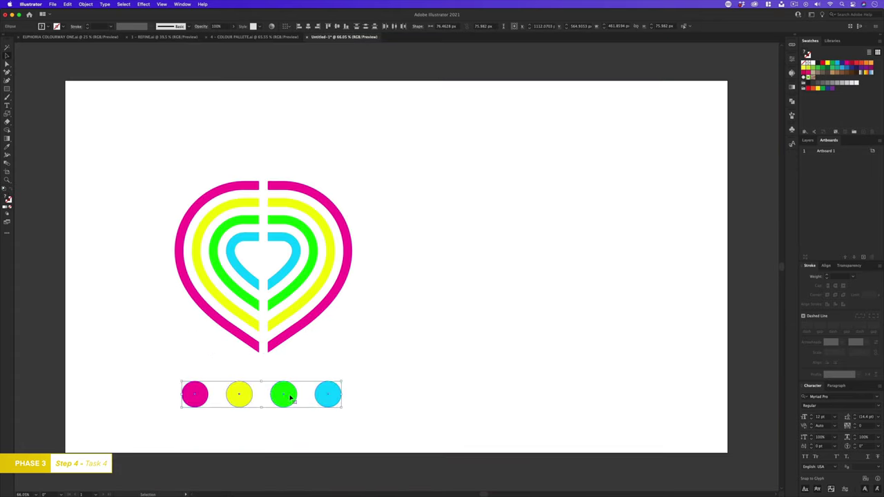
Move the heart logo slightly up, shift logo and circles slightly left, and duplicate them together onto the artboard's right half.
drag(294, 223, 294, 205)
key(super+a)
drag(341, 392, 336, 392)
click(460, 299)
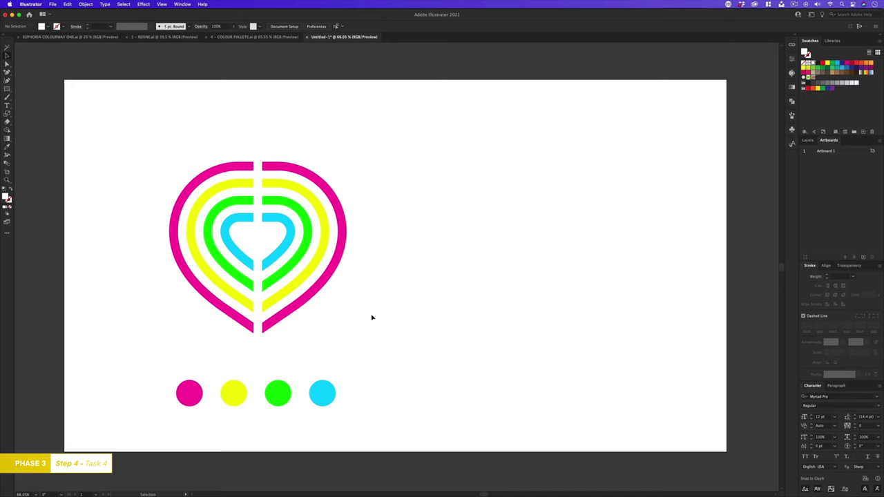
drag(104, 74, 620, 398)
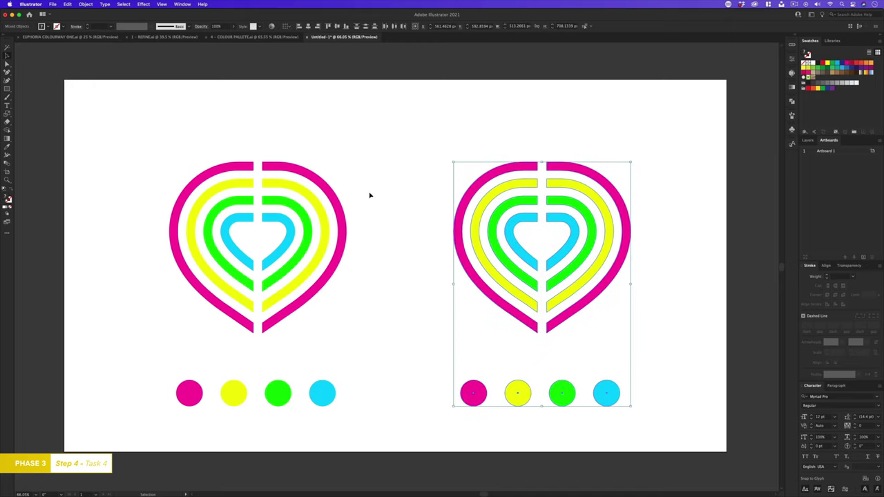
Copy the dark purple background rectangle from EUPHORIA COLOURWAY ONE.ai into the new document, covering the artboard.
click(94, 38)
click(387, 280)
click(335, 37)
key(ctrl+v)
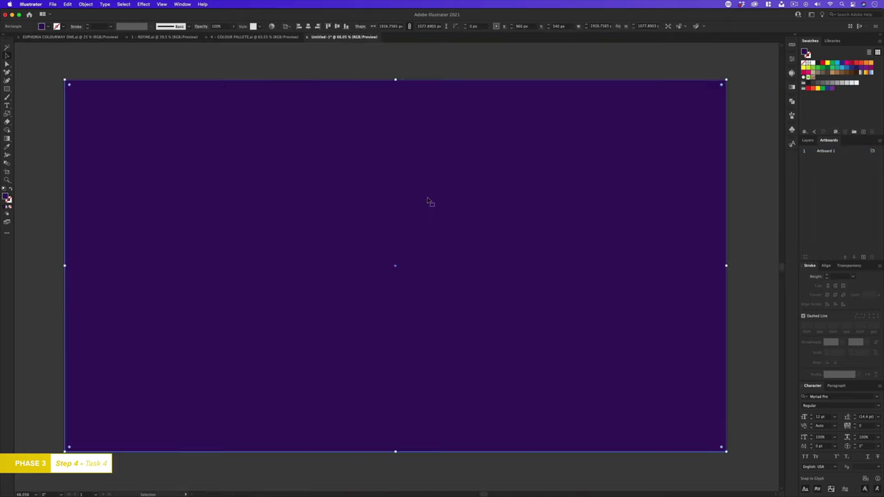
Narrow the purple rectangle to about 982 px wide over the artboard's right half and send it behind the duplicated logo.
drag(65, 265, 387, 265)
right_click(424, 264)
mouse_move(445, 398)
click(513, 421)
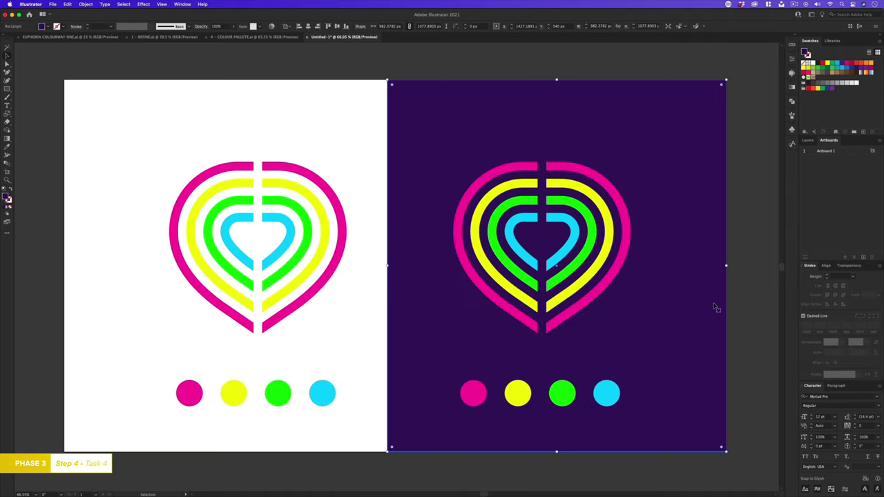
Move the logo and colour circles on the white half left to centre them within that half.
click(742, 308)
key(super+0)
drag(179, 184, 345, 398)
drag(336, 391, 310, 391)
Nudge the logo and colour circles on the purple half right to centre them within that half.
drag(361, 163, 675, 408)
key(shift+Right)
key(shift+Right)
key(shift+Right)
key(shift+Right)
key(shift+Right)
key(shift+Right)
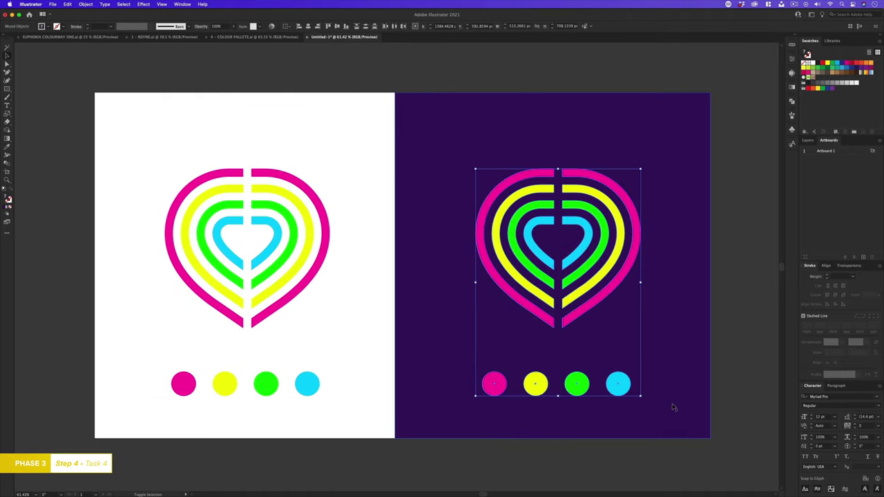
key(z)
drag(419, 244, 432, 232)
key(ctrl+0)
click(770, 372)
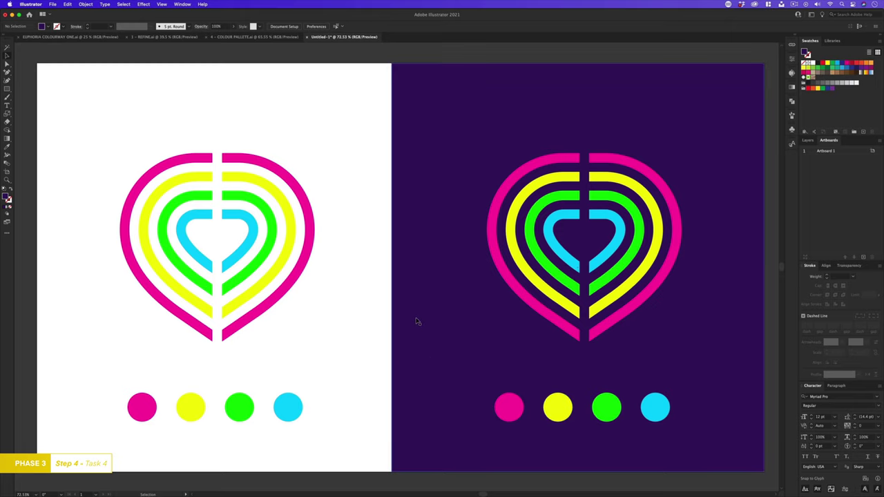
Duplicate the artboard with all its artwork directly below the original.
click(450, 332)
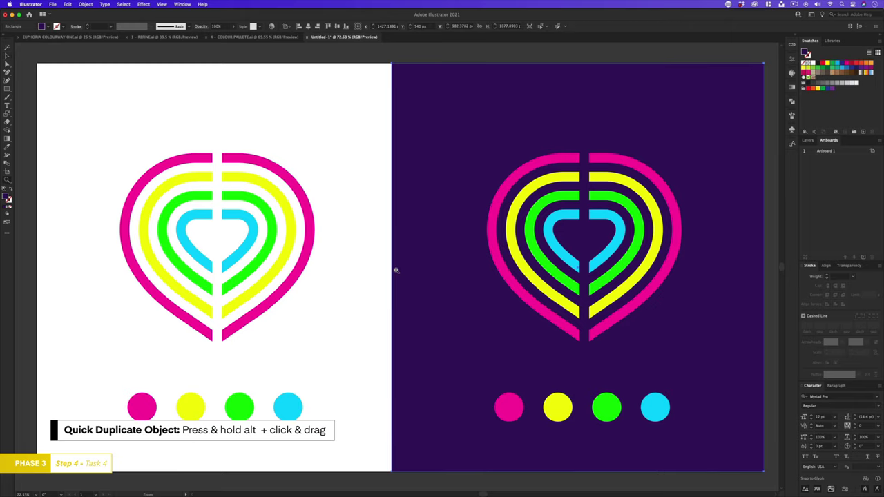
key(super+minus)
click(7, 172)
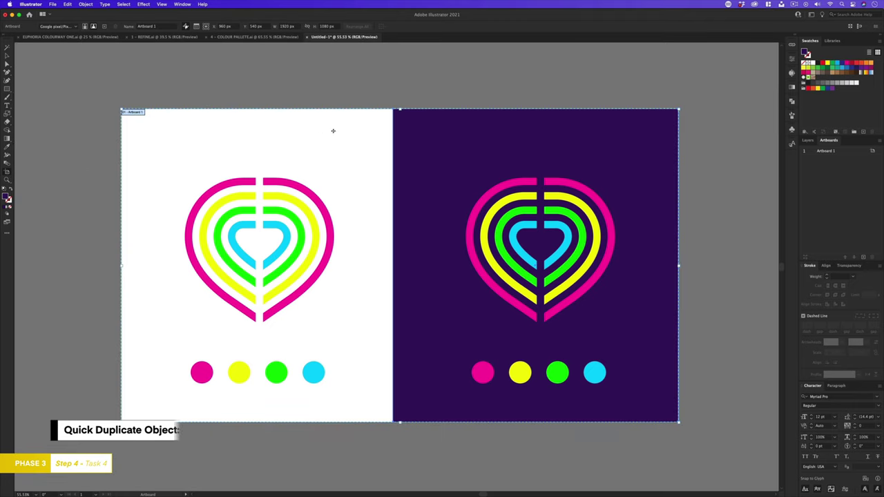
drag(339, 131, 361, 453)
Delete the logo and colour circles from the white half of the duplicated artboard.
key(z)
alt+click(421, 386)
alt+click(422, 386)
click(394, 298)
drag(388, 298, 399, 335)
key(v)
drag(138, 226, 333, 443)
key(Delete)
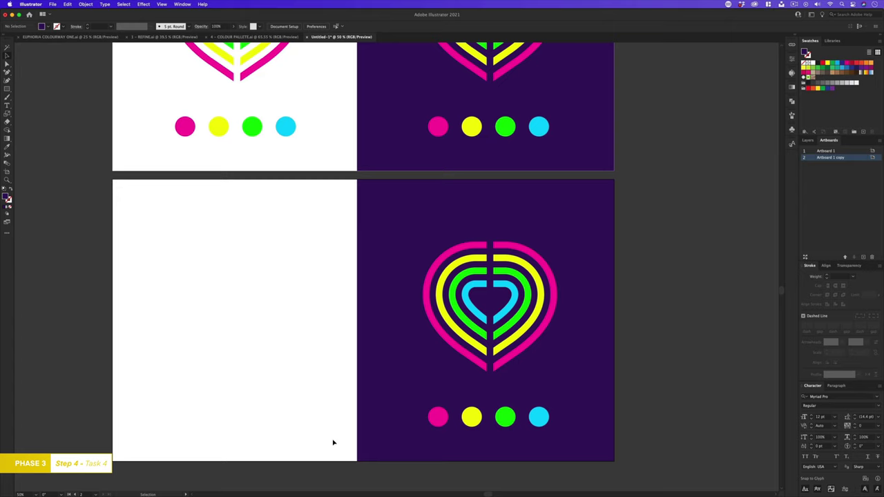
Duplicate the purple half with its artwork onto the white half, then narrow both rectangles to about 959 px to fit the artboard.
drag(400, 443, 576, 249)
drag(592, 391, 337, 391)
click(157, 298)
shift+click(386, 304)
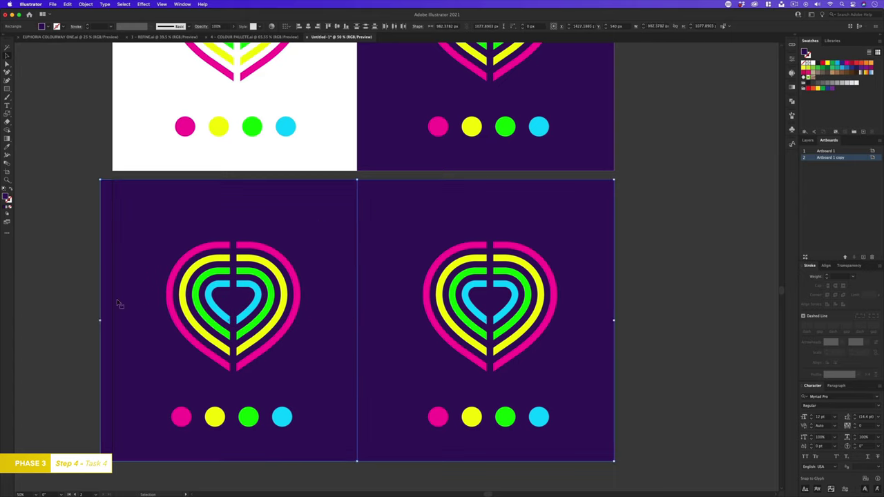
drag(101, 319, 113, 320)
click(70, 297)
Try a slightly darker purple fill on the right background rectangle of the duplicated artboard.
scroll(643, 300, up, 2)
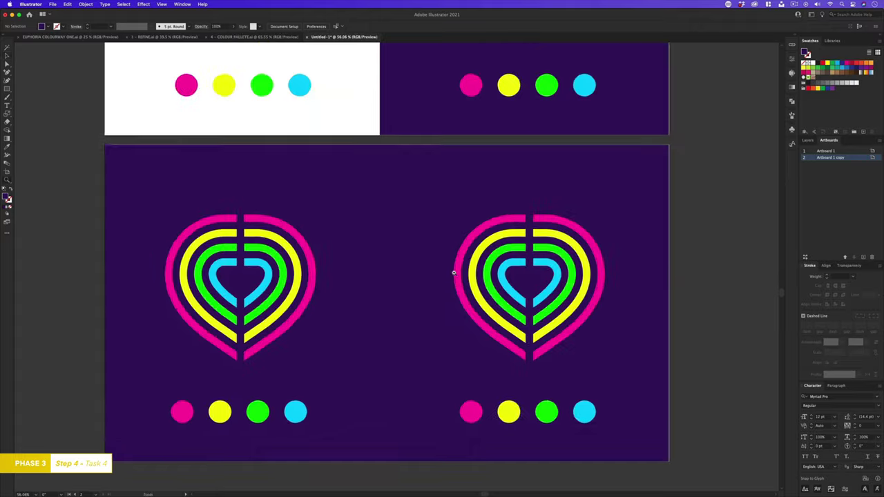
scroll(406, 242, up, 1)
click(408, 243)
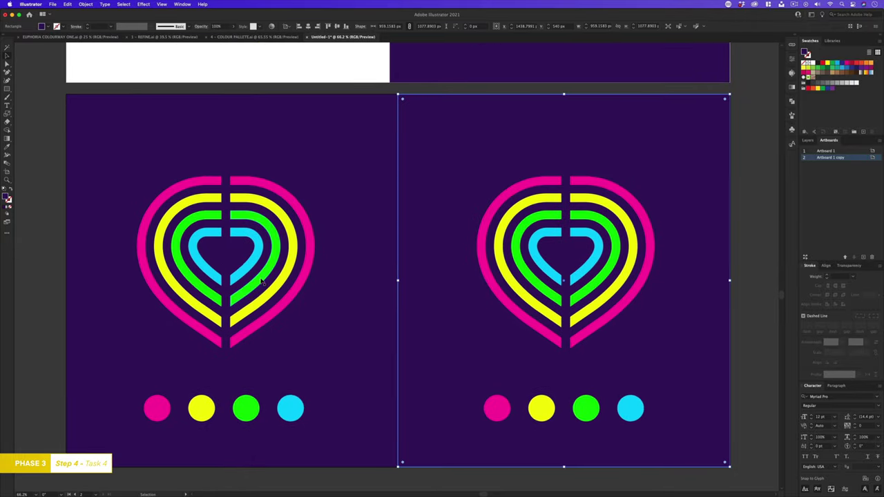
double_click(6, 196)
key(super+v)
key(Return)
key(super+shift+a)
scroll(510, 196, right, 1)
scroll(398, 195, up, 2)
Try a near-black purple fill on the right background rectangle, then undo the colour change.
click(448, 242)
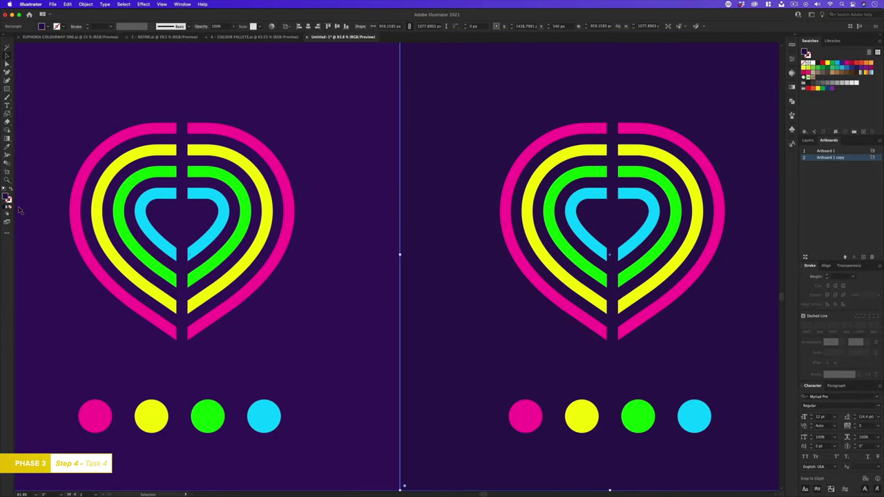
double_click(7, 198)
click(243, 207)
click(339, 140)
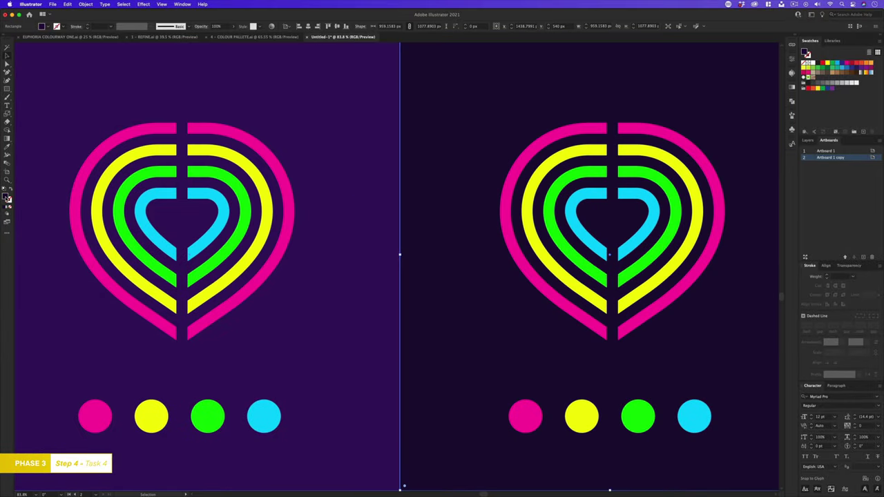
double_click(7, 198)
click(339, 150)
key(super+z)
Darken the right background rectangle's fill to a very dark purple, working from hex 250B3F.
double_click(7, 198)
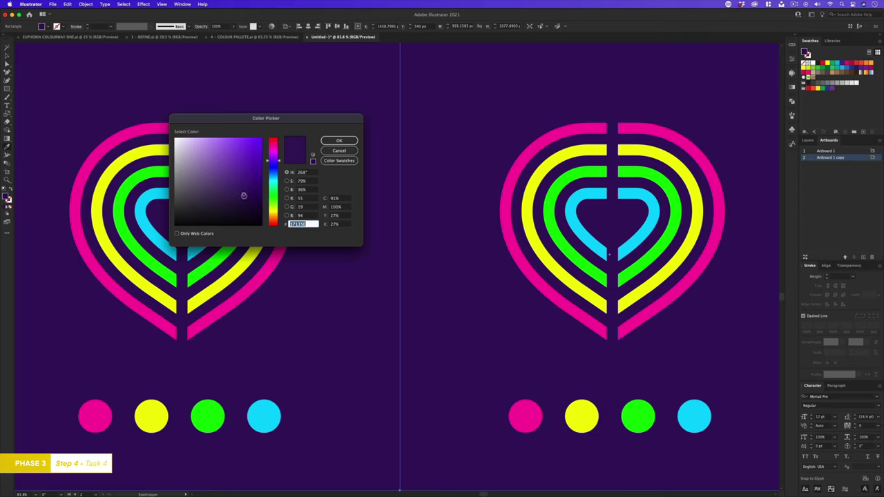
click(327, 140)
double_click(7, 198)
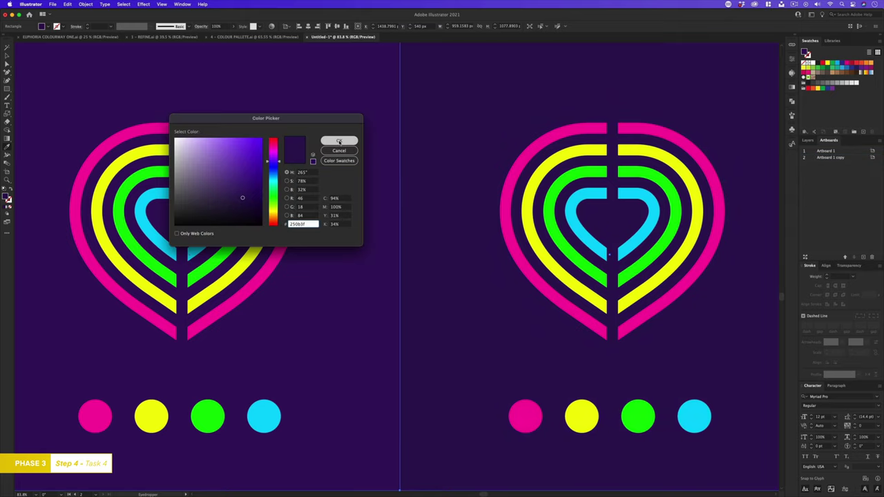
click(339, 141)
double_click(7, 198)
click(246, 206)
click(339, 140)
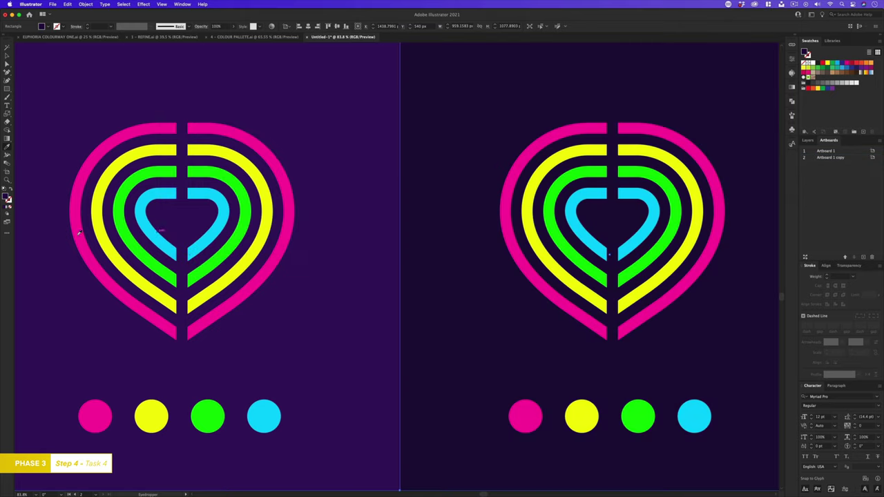
double_click(7, 198)
click(339, 150)
key(z)
drag(437, 198, 422, 191)
drag(423, 190, 442, 206)
key(v)
click(451, 64)
scroll(452, 92, right, 1)
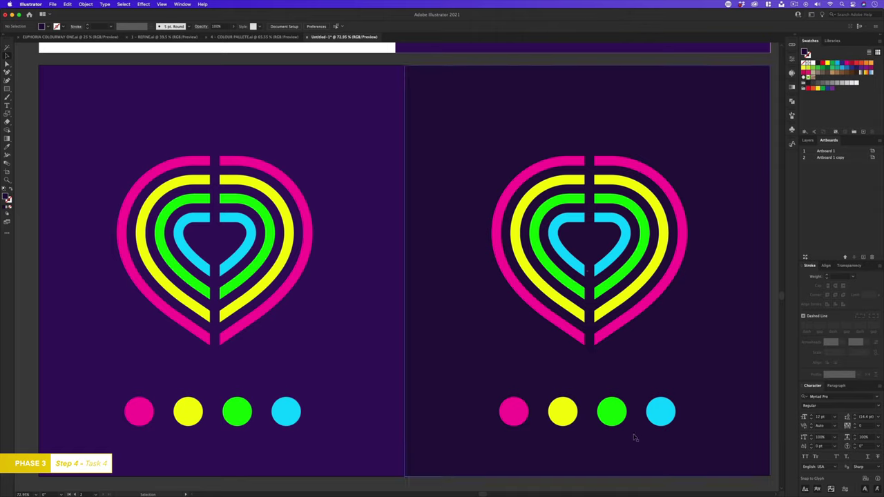
Duplicate the green circle on the darker background about 44 px straight down, overlapping the original.
key(z)
drag(595, 297, 481, 251)
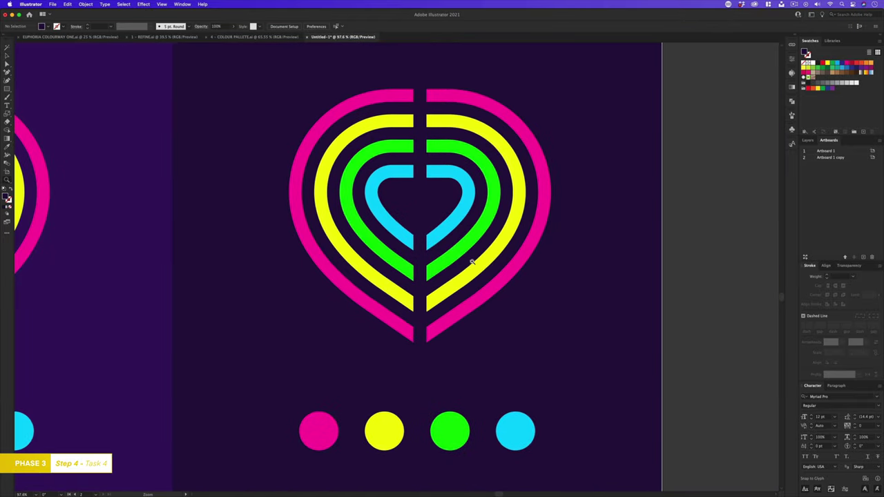
scroll(455, 304, up, 1)
click(437, 432)
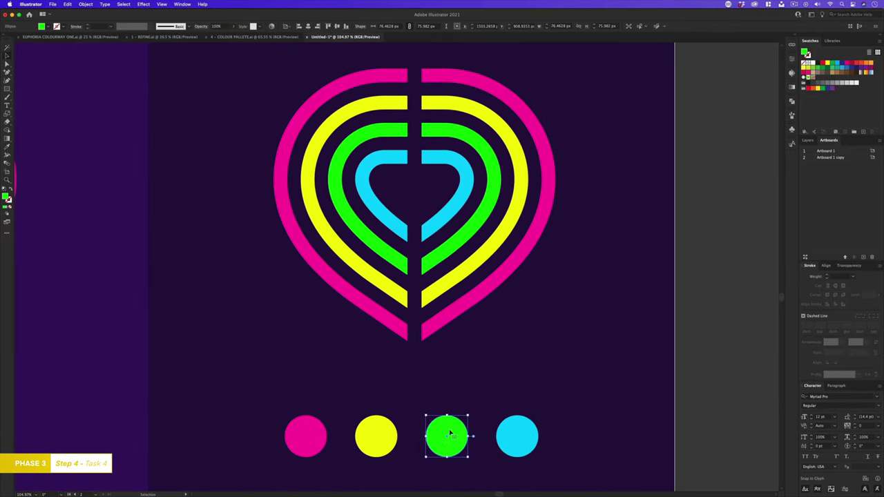
scroll(468, 339, up, 1)
scroll(427, 370, up, 6)
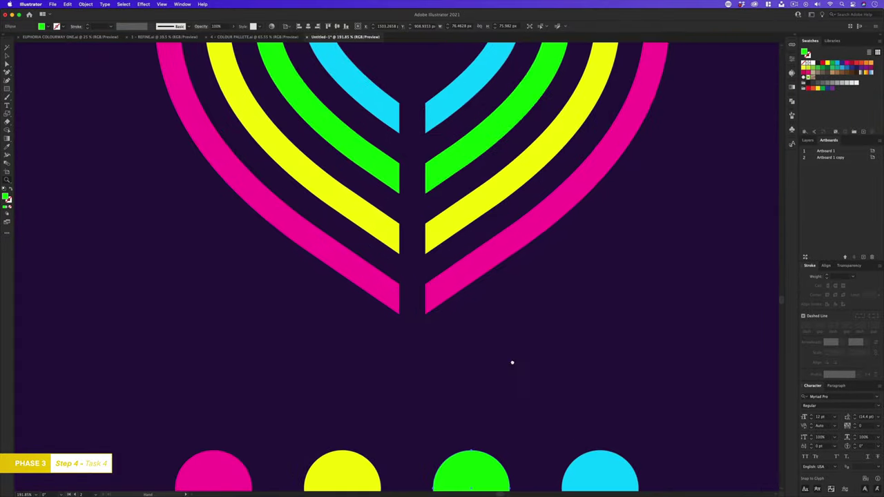
drag(453, 309, 454, 300)
key(v)
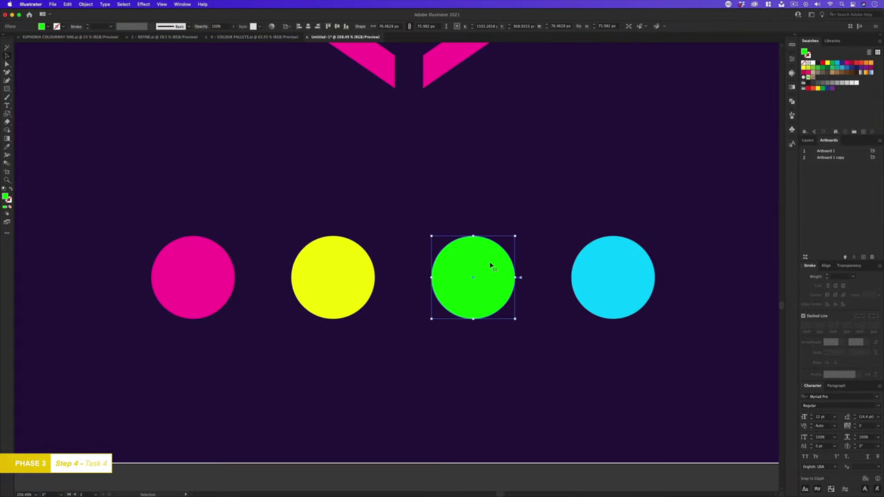
drag(490, 265, 490, 313)
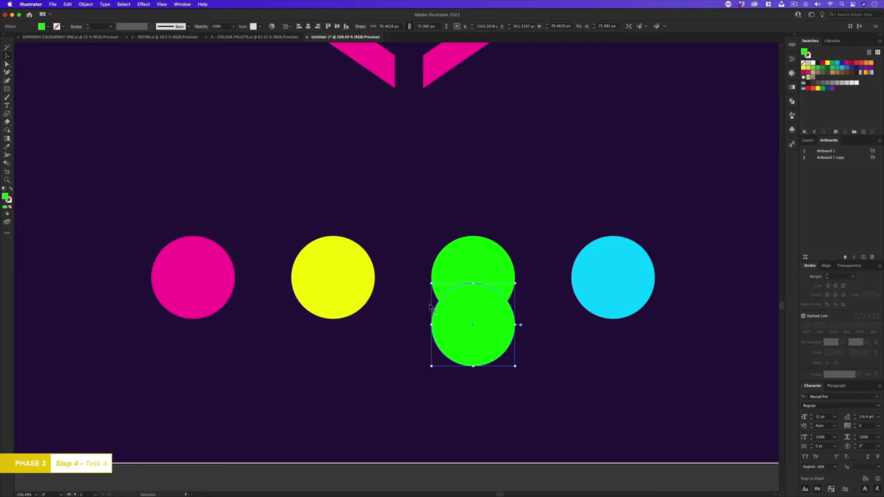
Shift the duplicate green circle's fill toward a bluish green, hex 00EA6F.
double_click(6, 198)
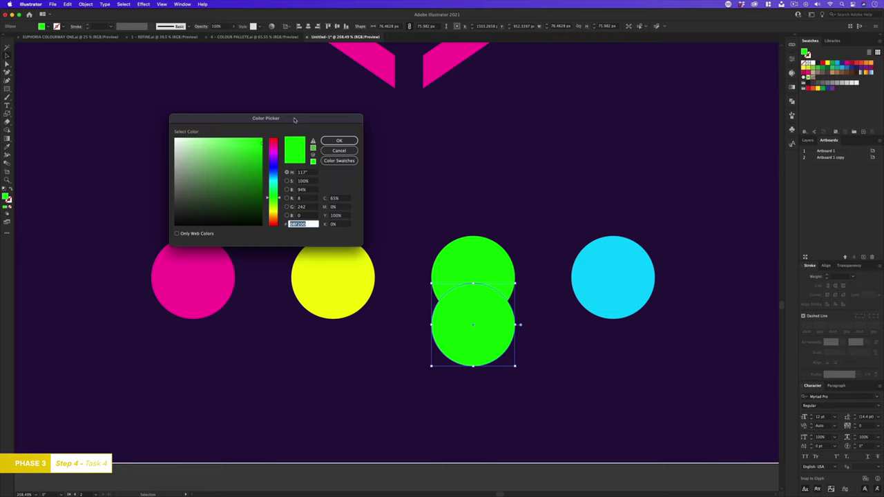
drag(299, 119, 280, 118)
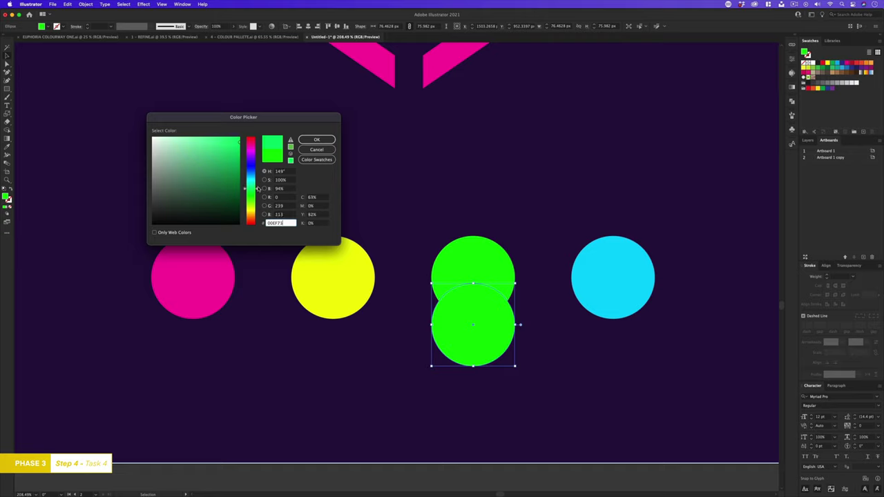
drag(257, 189, 256, 188)
click(316, 140)
double_click(7, 199)
click(317, 140)
double_click(6, 198)
click(316, 140)
Lighten the duplicate circle's green fill to a softer mint tone and deselect everything.
double_click(6, 199)
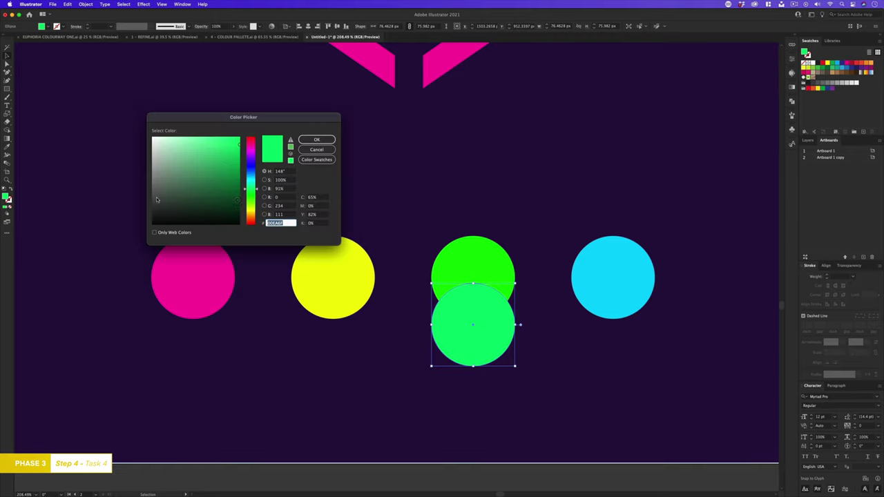
click(317, 140)
click(561, 342)
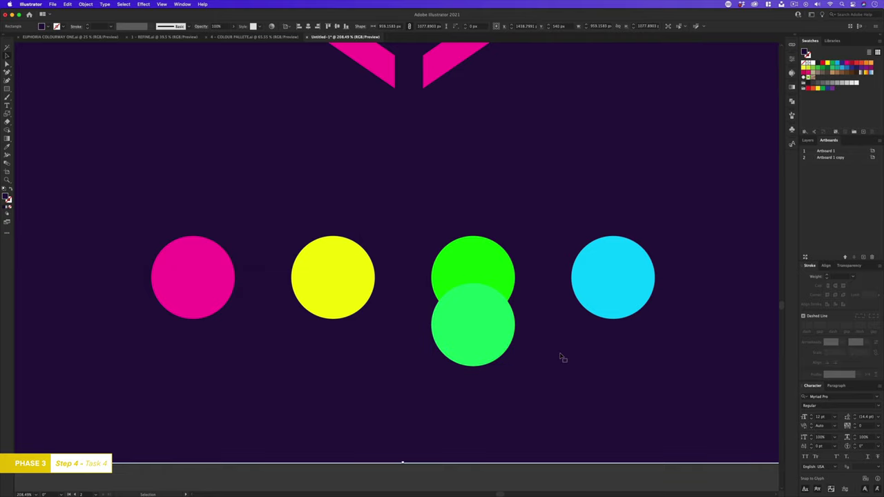
drag(476, 326, 535, 300)
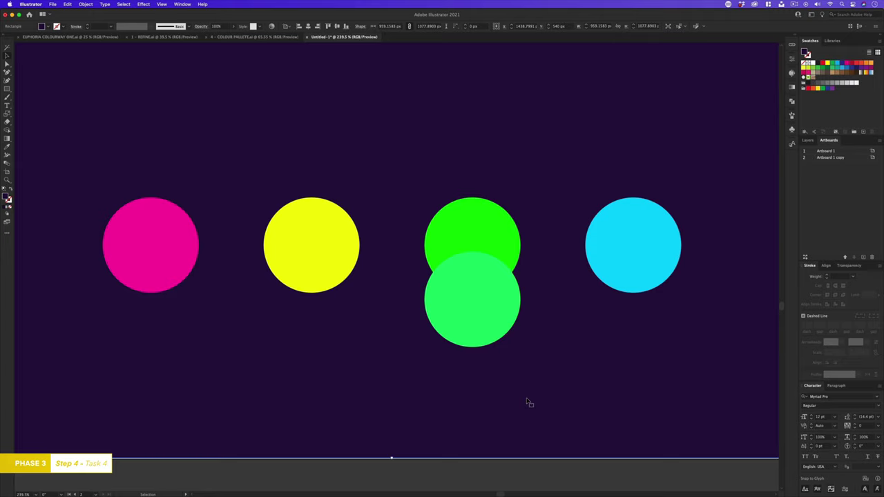
click(517, 466)
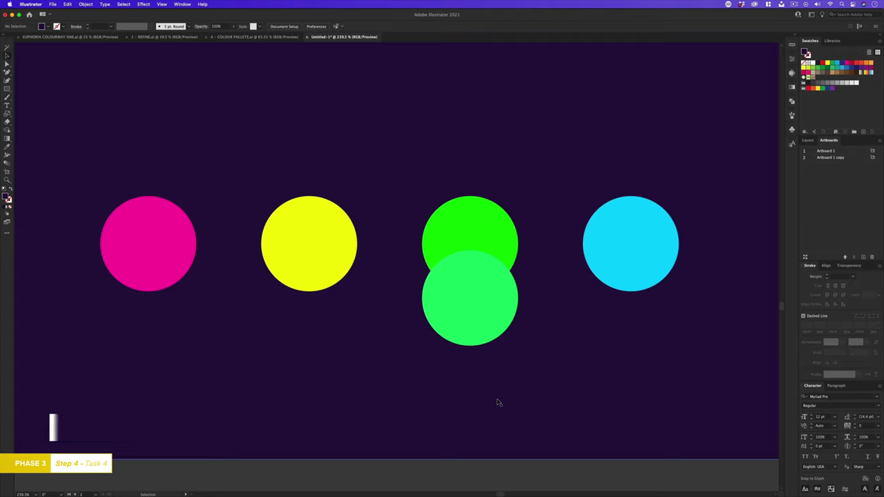
Duplicate the yellow circle slightly below the original, overlapping it, and lighten the copy's fill to a pale yellow.
click(303, 232)
drag(323, 221, 321, 268)
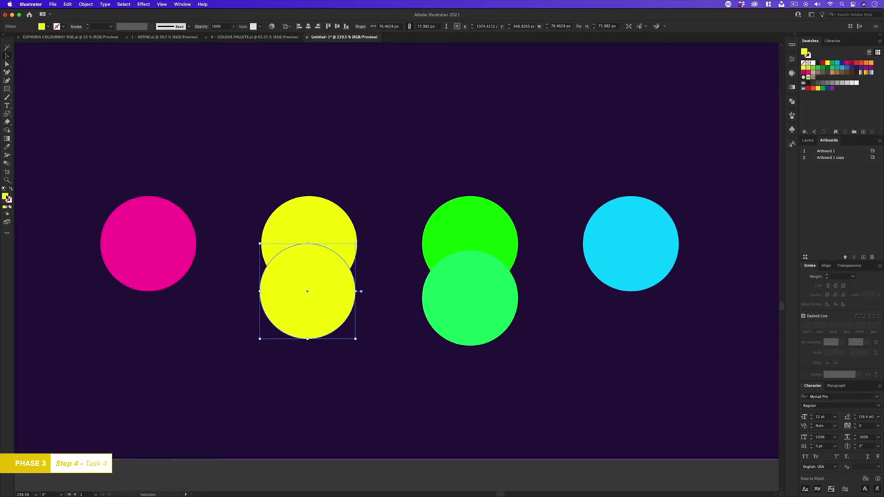
double_click(7, 198)
click(306, 138)
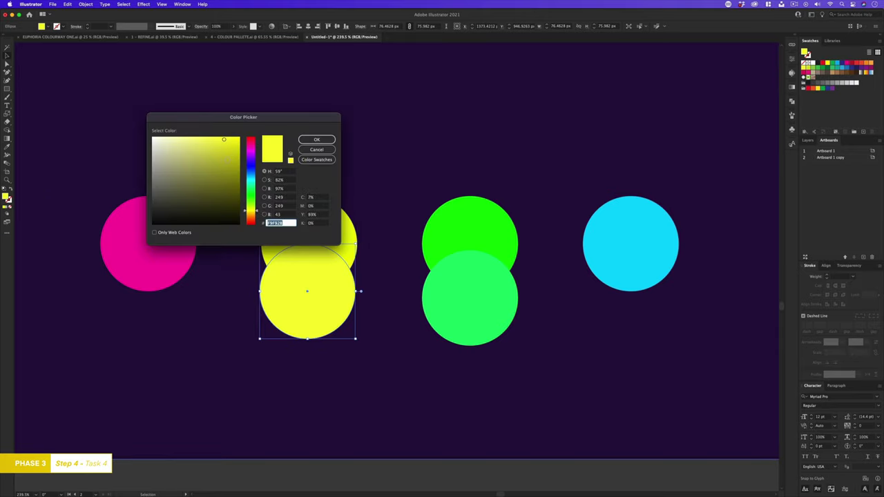
text(F9F97C)
key(Return)
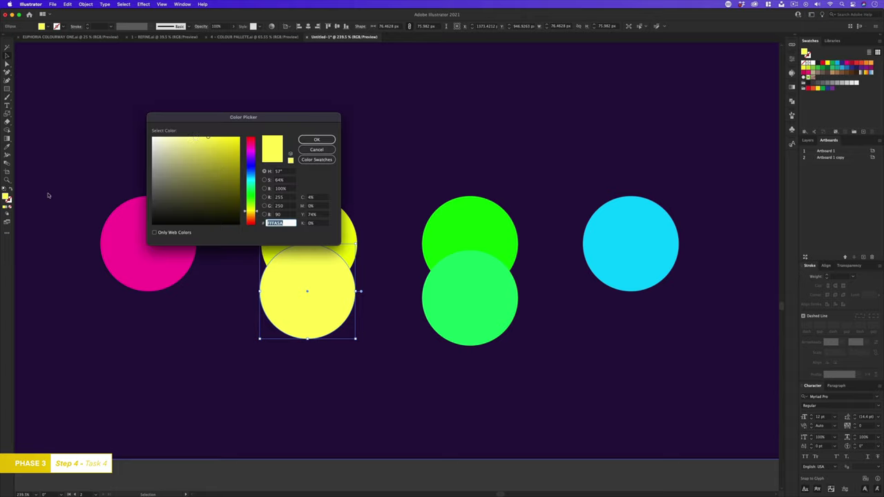
text(F9F97C)
key(Return)
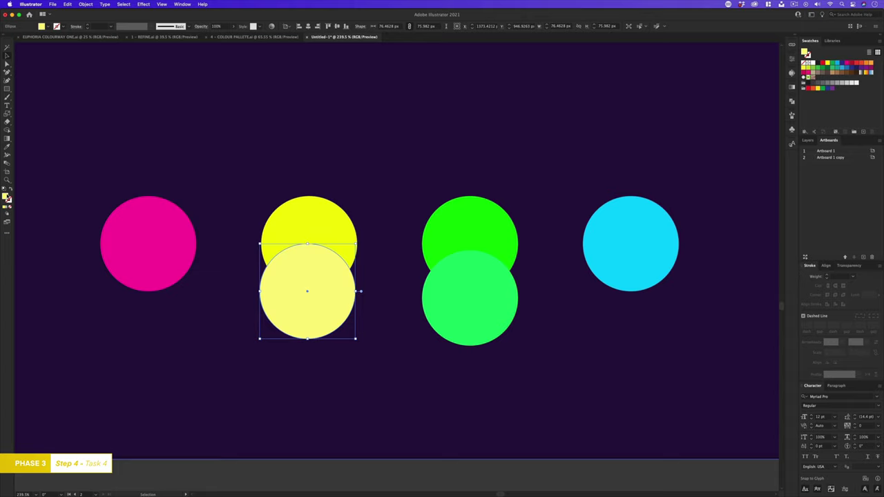
Set the duplicate yellow circle's fill to F8FC44 and deselect it.
double_click(7, 198)
click(311, 139)
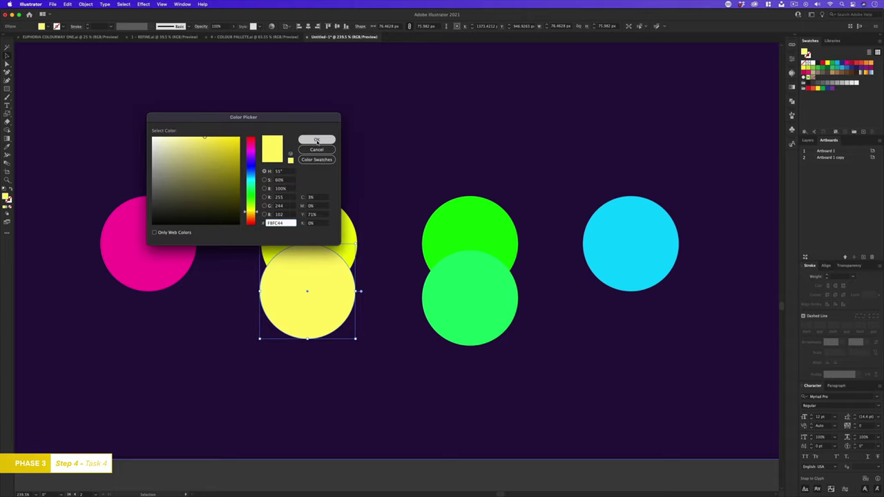
click(311, 138)
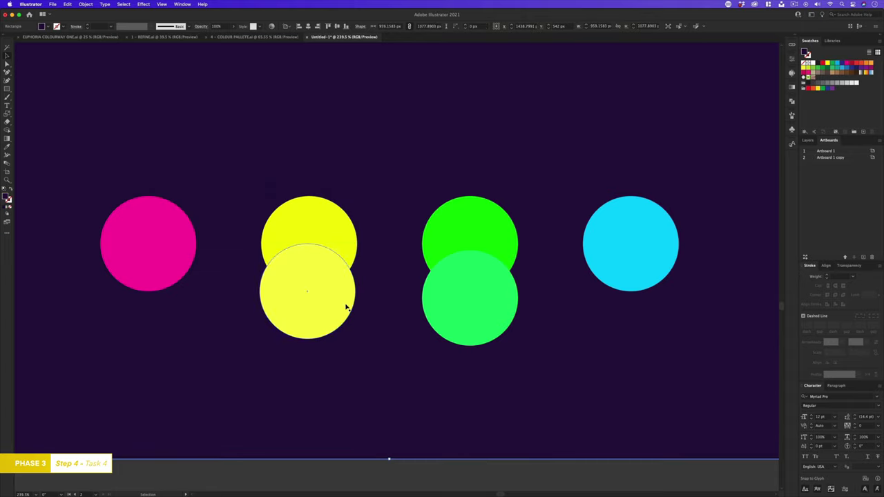
click(366, 346)
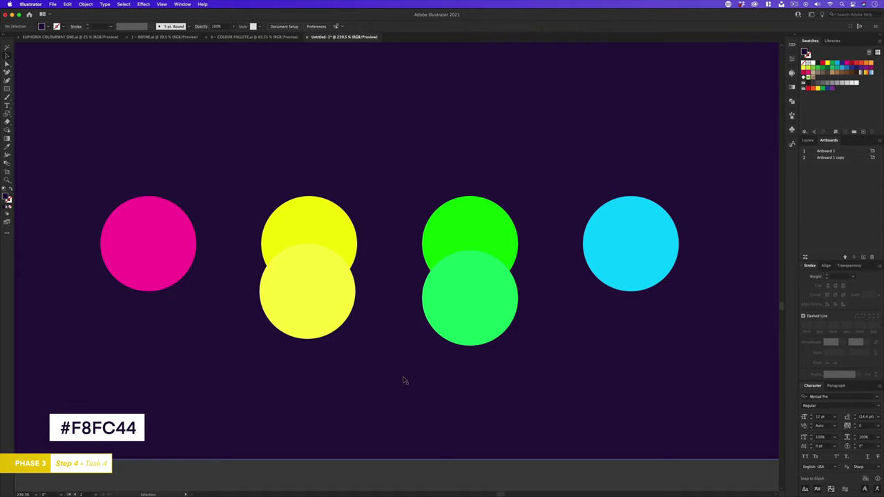
Duplicate the pink circle beside the original, overlapping it, and shift the copy's hue toward red.
key(z)
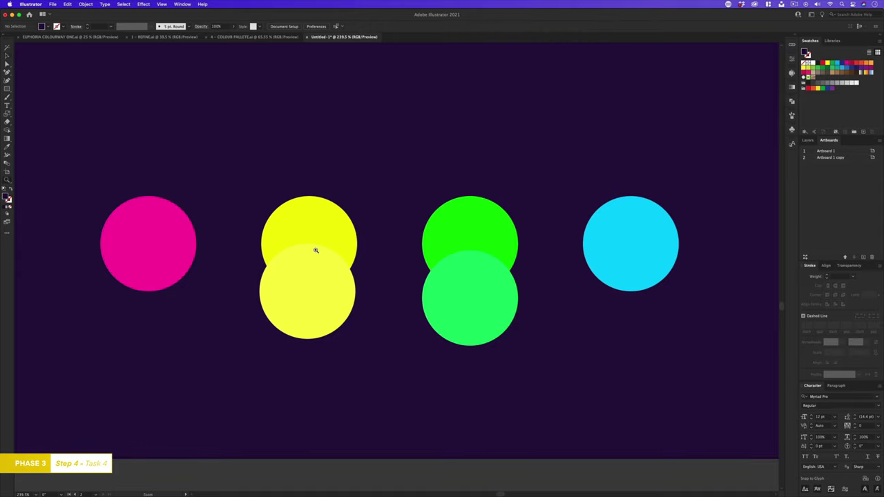
drag(315, 248, 411, 197)
key(v)
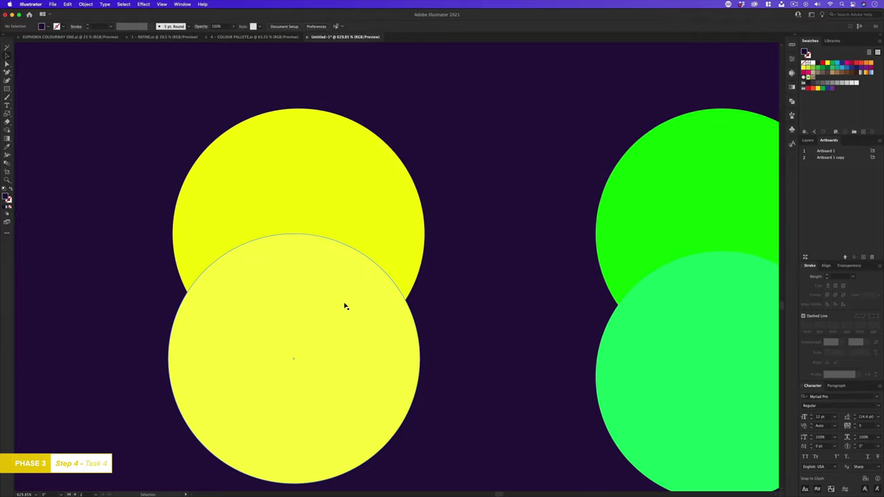
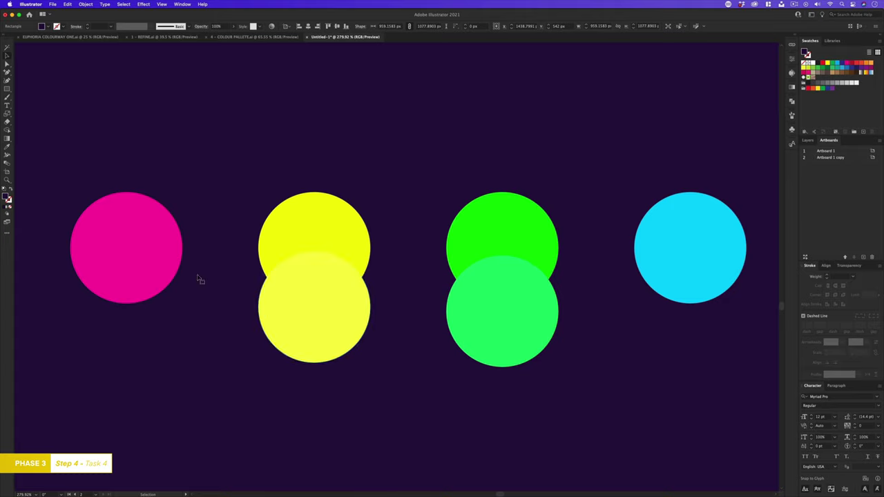
click(158, 274)
drag(158, 274, 186, 247)
double_click(6, 197)
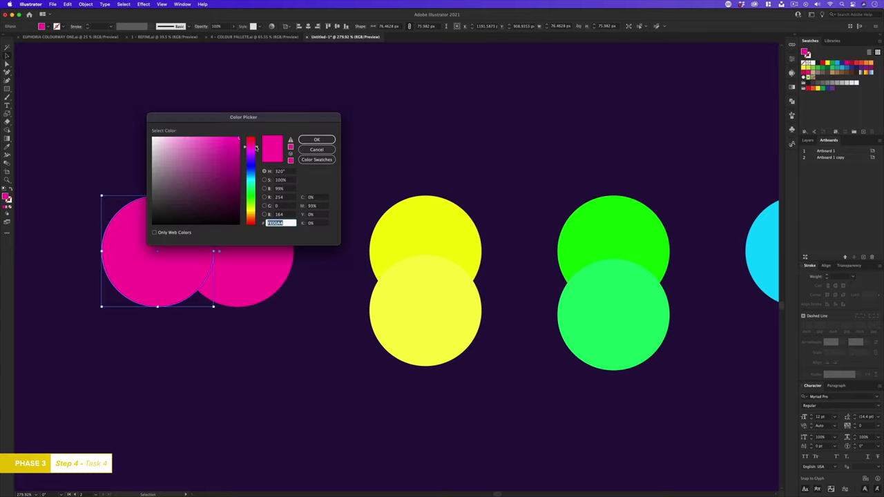
drag(256, 148, 256, 144)
click(316, 140)
Duplicate the reddish circle slightly below itself, set the new copy's fill to pink FC1D92 and deselect it.
alt+drag(187, 221, 187, 290)
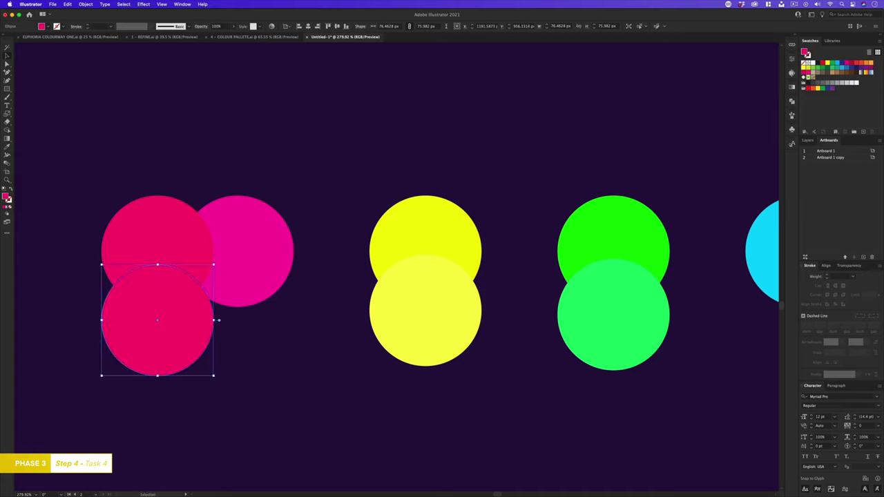
key(Return)
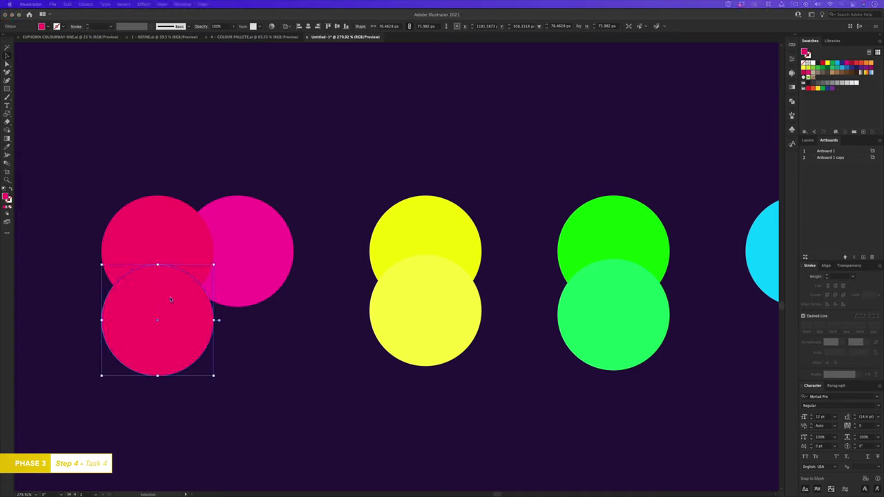
double_click(5, 197)
click(231, 138)
click(315, 140)
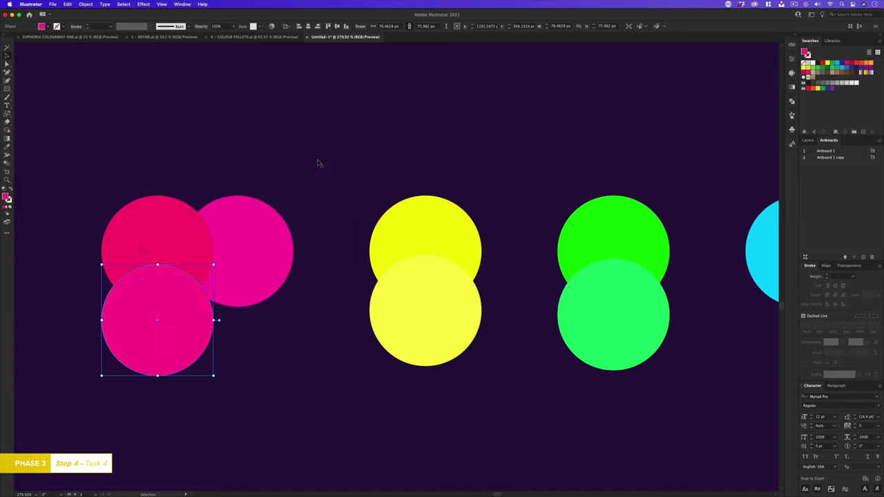
double_click(5, 196)
click(316, 140)
click(282, 365)
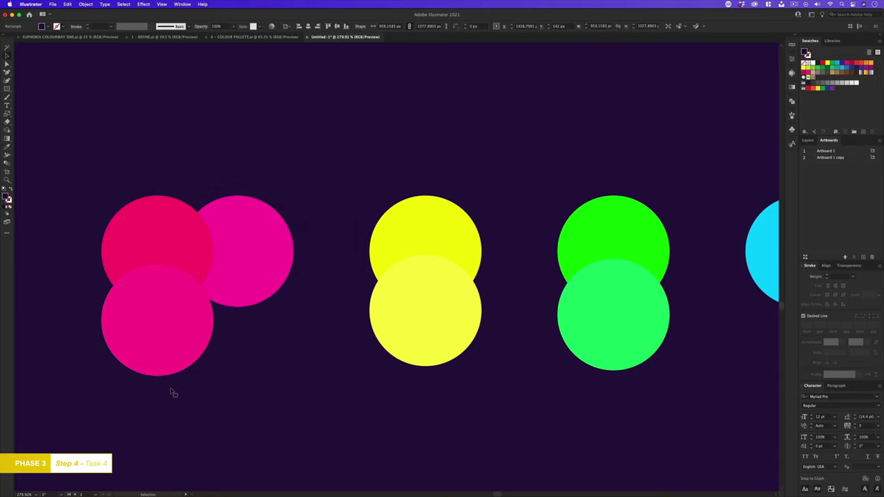
Duplicate the light-blue circle slightly below the original, overlapping it, and shift the copy's fill toward cyan, hex 1DE1FC.
drag(324, 382, 305, 365)
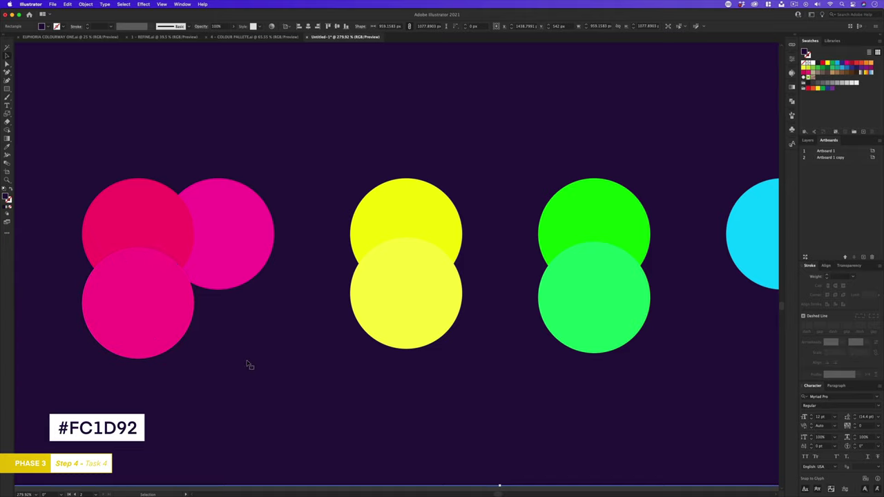
drag(689, 261, 332, 259)
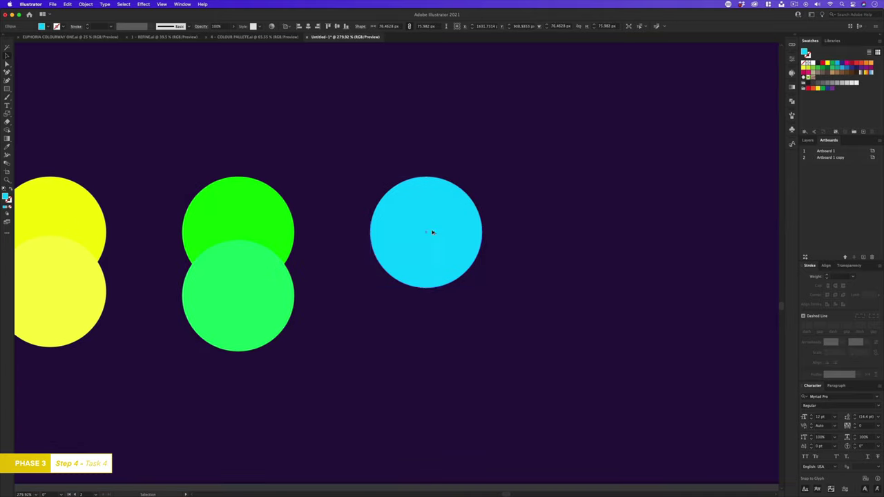
drag(432, 233, 432, 282)
double_click(5, 196)
key(super+v)
key(Return)
double_click(5, 196)
click(219, 138)
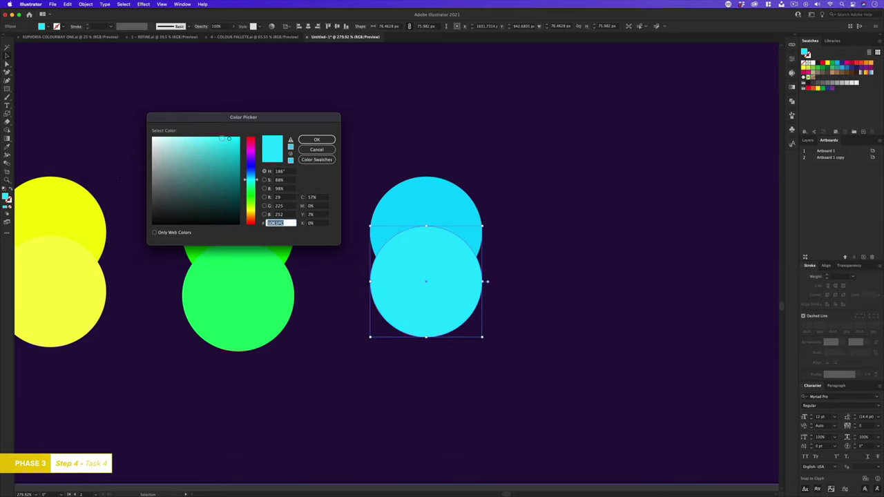
key(Return)
Set the duplicate blue circle's fill to cyan 00E7F9 and nudge it slightly down from the original.
double_click(6, 197)
click(211, 139)
key(Return)
double_click(6, 197)
click(231, 138)
key(Return)
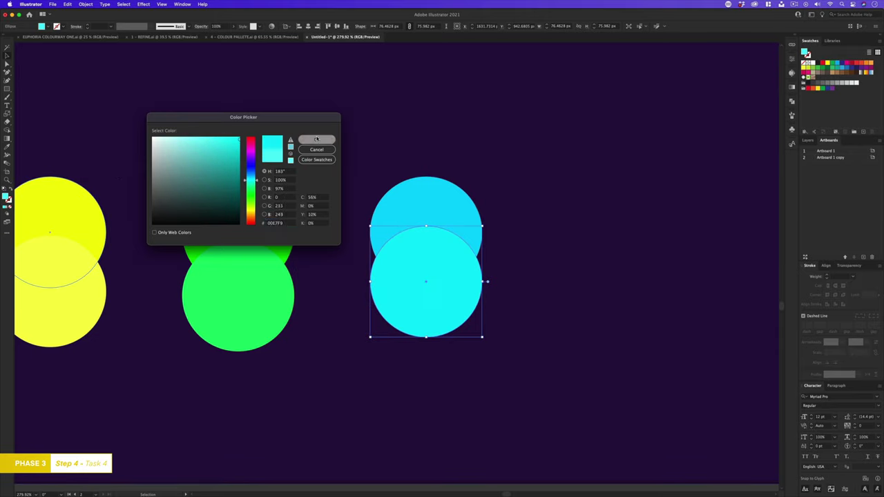
click(540, 292)
scroll(539, 304, left, 1)
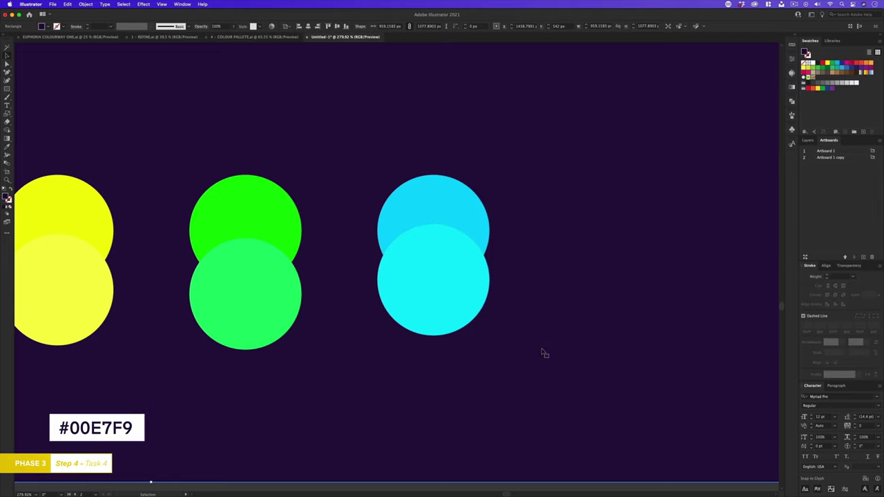
drag(469, 312, 469, 319)
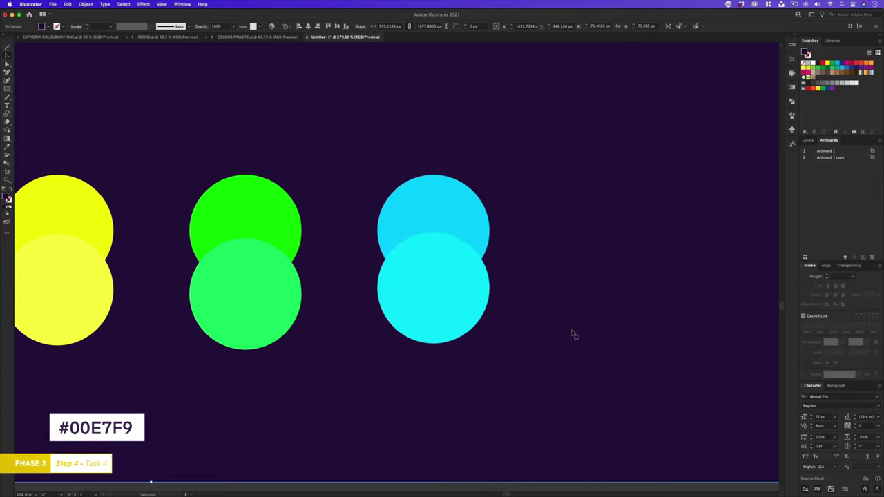
Recolour both halves of the outer pink stripe of the logo on the darker background with the lower pink circle's fill.
key(z)
drag(379, 205, 383, 299)
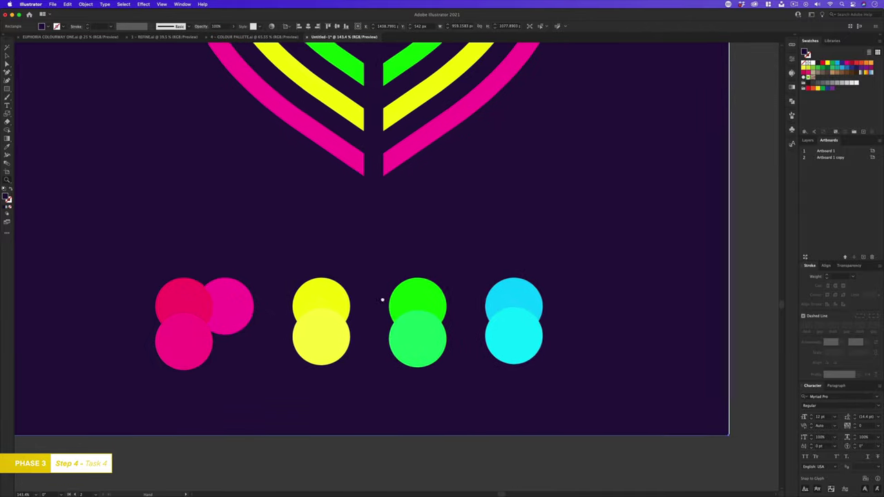
drag(408, 232, 373, 242)
drag(390, 201, 408, 306)
drag(446, 225, 445, 250)
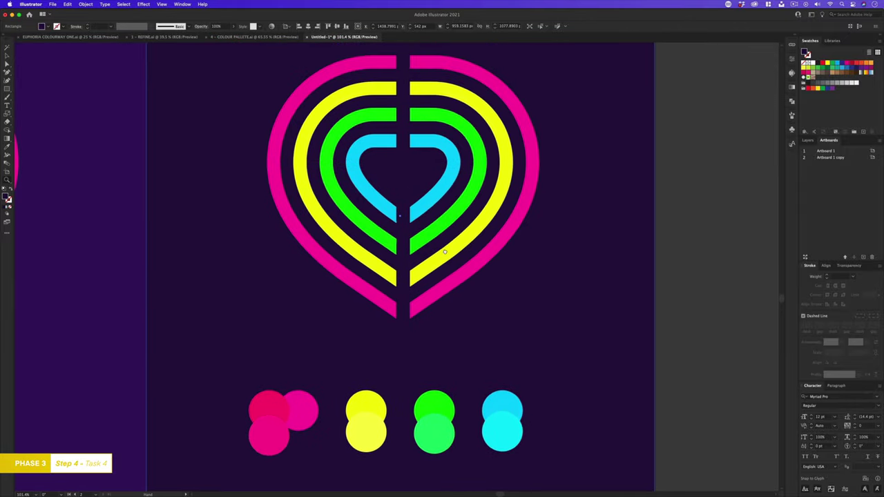
key(a)
click(391, 303)
shift+click(416, 301)
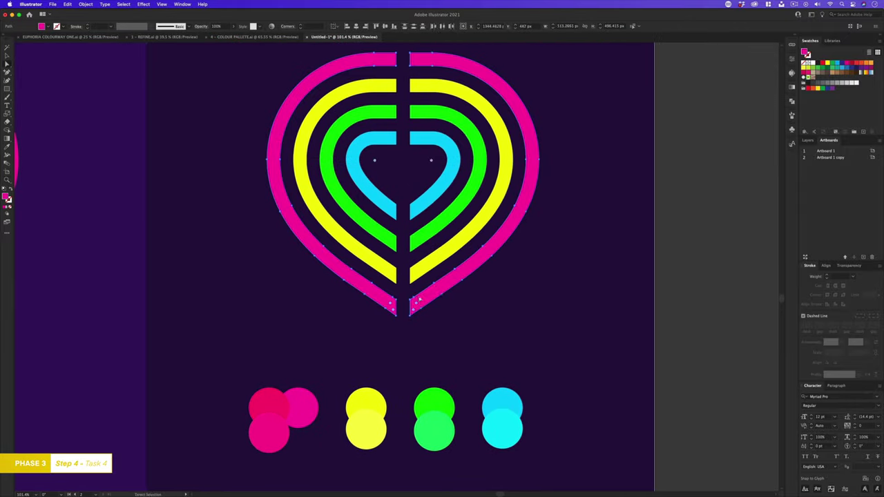
key(i)
click(268, 435)
Recolour the same logo's yellow, green and blue stripes with the fills sampled from the softer duplicate circles.
super+click(416, 271)
click(366, 434)
click(434, 433)
super+click(386, 203)
shift+super+click(419, 204)
click(502, 422)
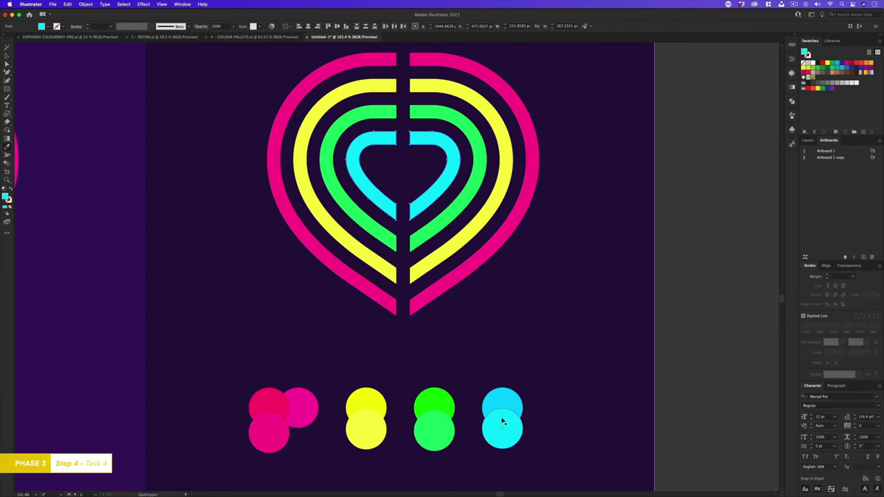
Deselect everything and compare the original logo on purple with the recoloured logo on the darker background.
drag(501, 421, 367, 234)
key(super+0)
key(v)
click(570, 90)
click(571, 47)
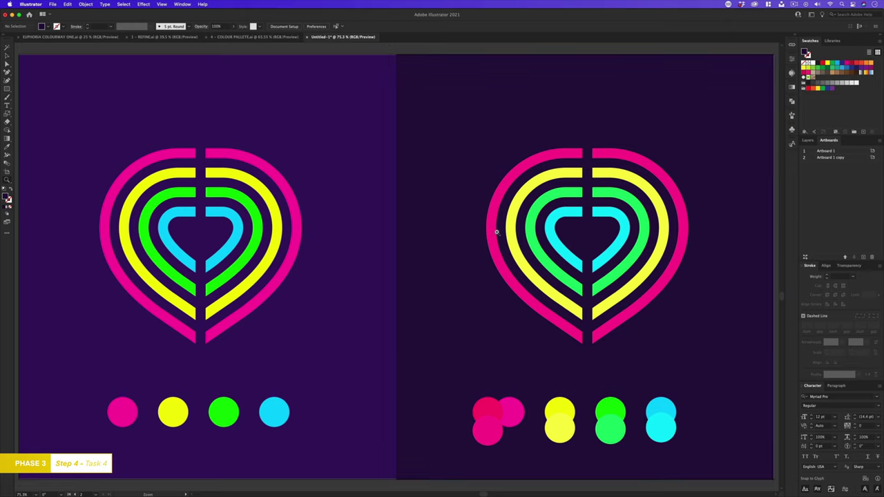
alt+scroll(485, 238, down, 2)
drag(485, 239, 460, 243)
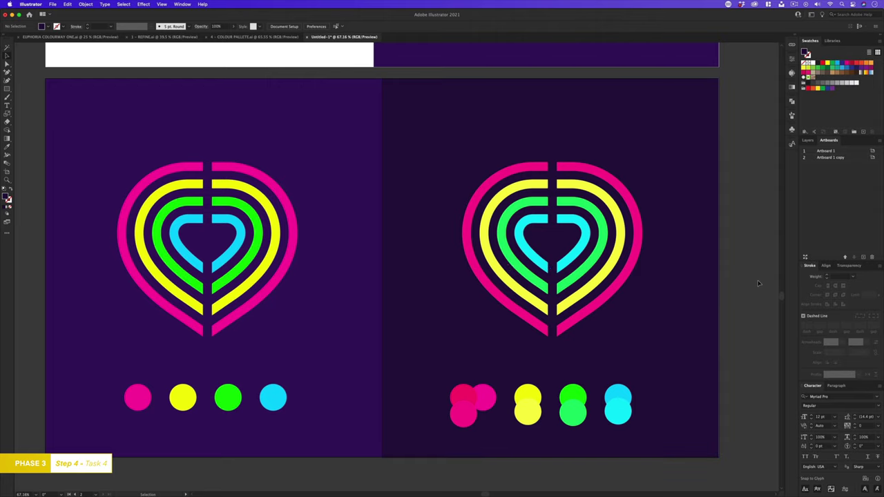
key(space)
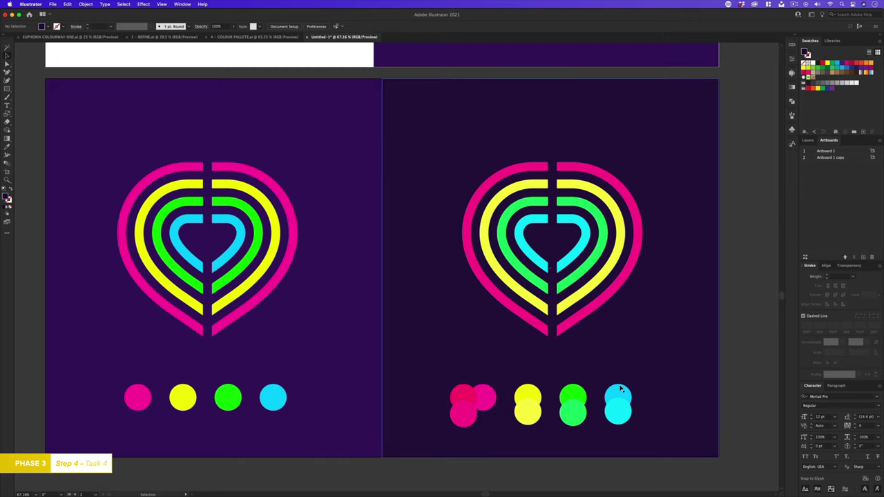
scroll(431, 225, down, 2)
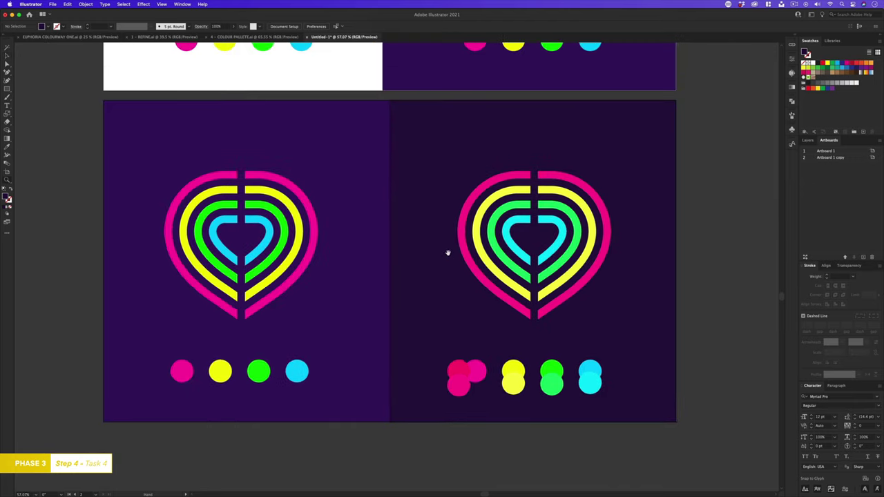
drag(448, 252, 447, 247)
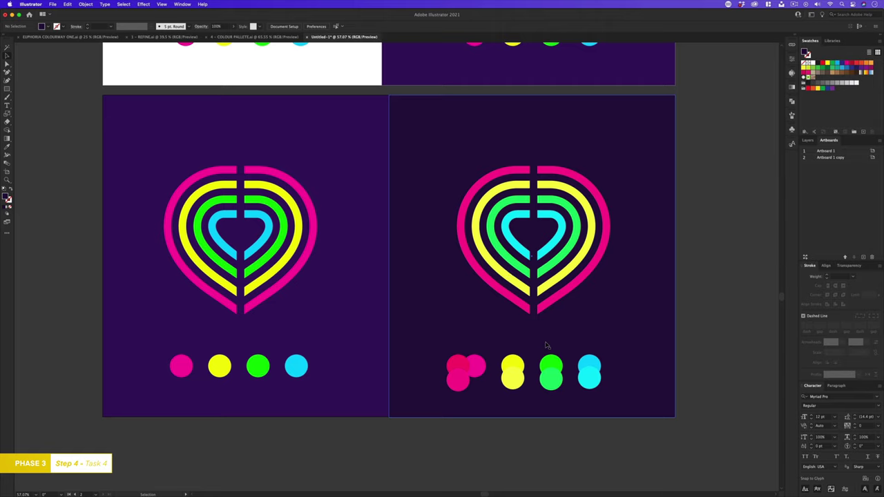
Duplicate the purple comparison artboard directly below the original and delete all the artwork on the copy.
click(7, 174)
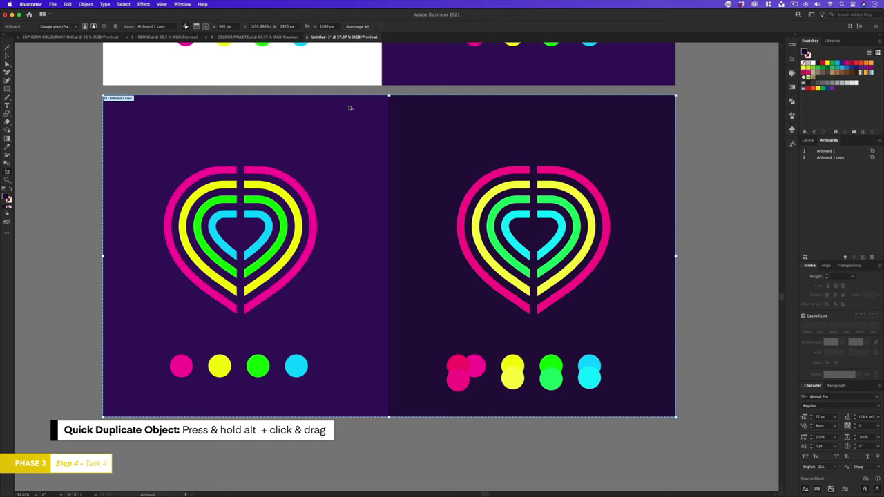
drag(349, 107, 378, 435)
scroll(390, 262, down, 5)
key(Escape)
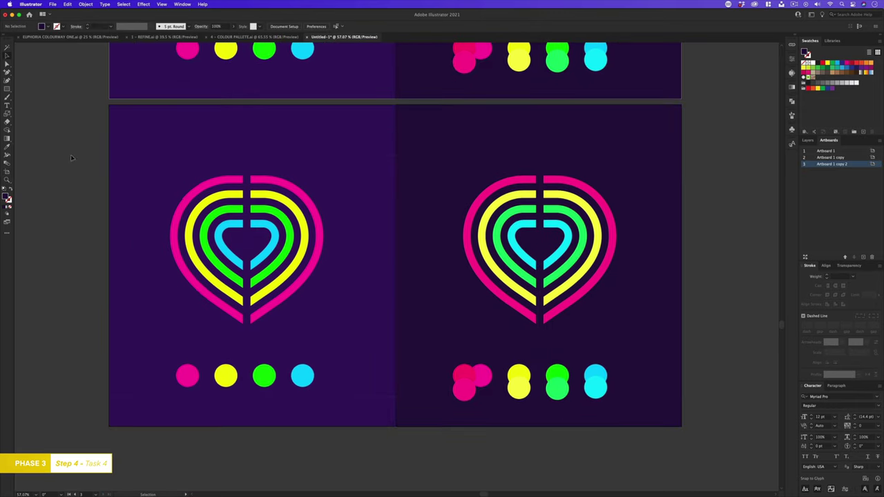
drag(71, 158, 650, 401)
key(Delete)
Copy the recoloured logo and its softer colour circles onto the right half of the blank artboard.
scroll(542, 428, up, 5)
click(599, 189)
shift+click(598, 308)
shift+click(561, 308)
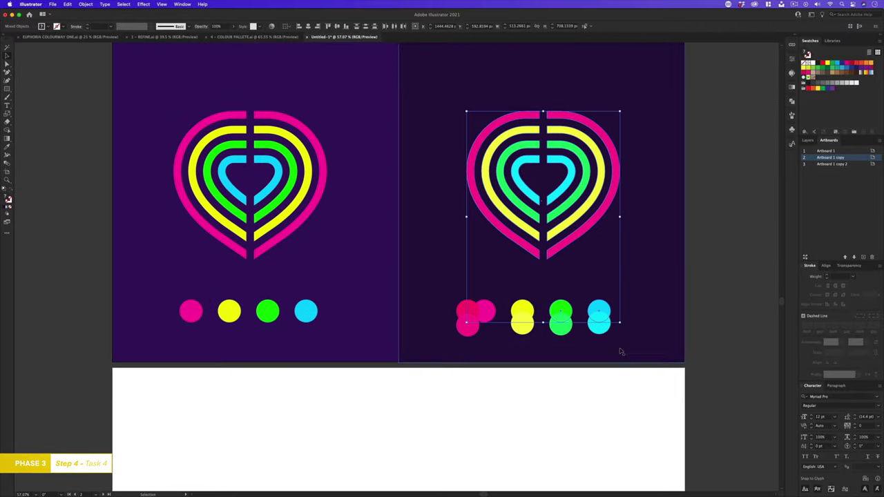
drag(620, 351, 556, 327)
shift+click(522, 327)
shift+click(467, 329)
shift+click(518, 243)
key(super+c)
scroll(503, 255, down, 5)
key(super+v)
drag(473, 226, 601, 241)
Space the four pasted colour circles evenly, align their top edges and shift the row slightly to centre it under the logo.
drag(605, 356, 445, 390)
click(386, 26)
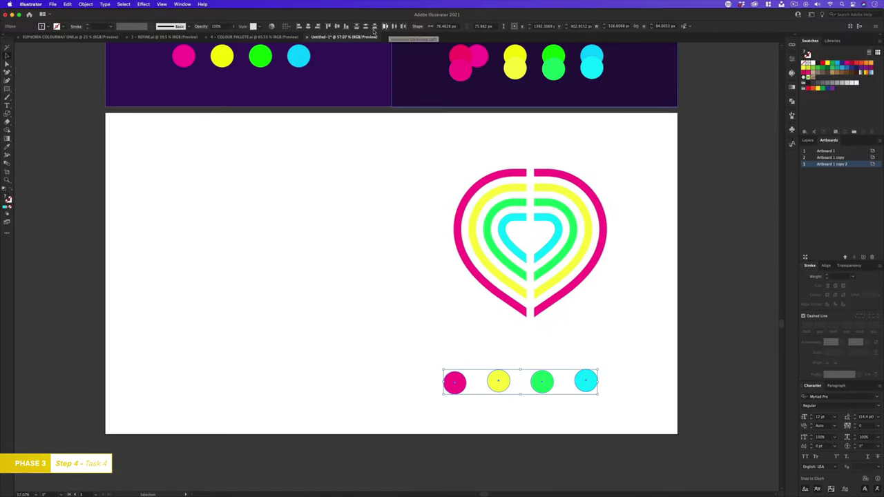
click(327, 26)
drag(593, 376, 601, 377)
Duplicate the logo and its row of circles onto the left half of the white artboard and deselect them.
drag(633, 190, 401, 400)
drag(591, 385, 312, 386)
click(411, 301)
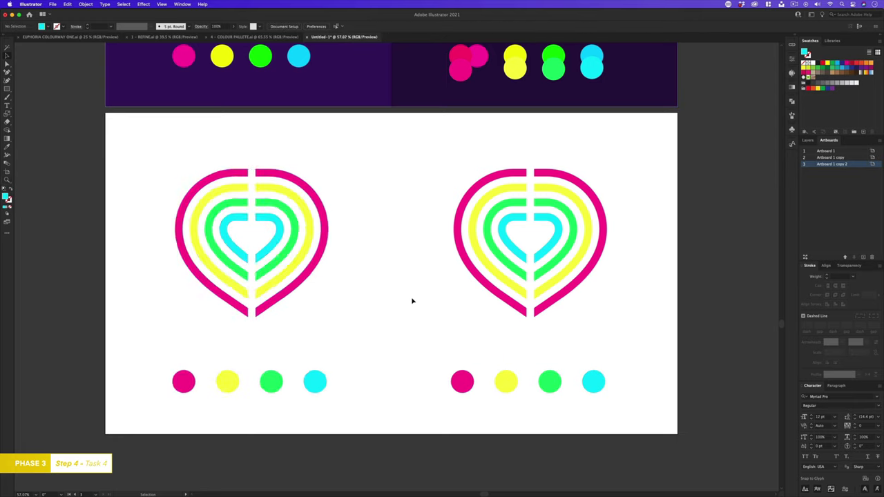
Examine how the softer logo colours and circles read against the white background.
key(z)
drag(383, 270, 414, 262)
key(v)
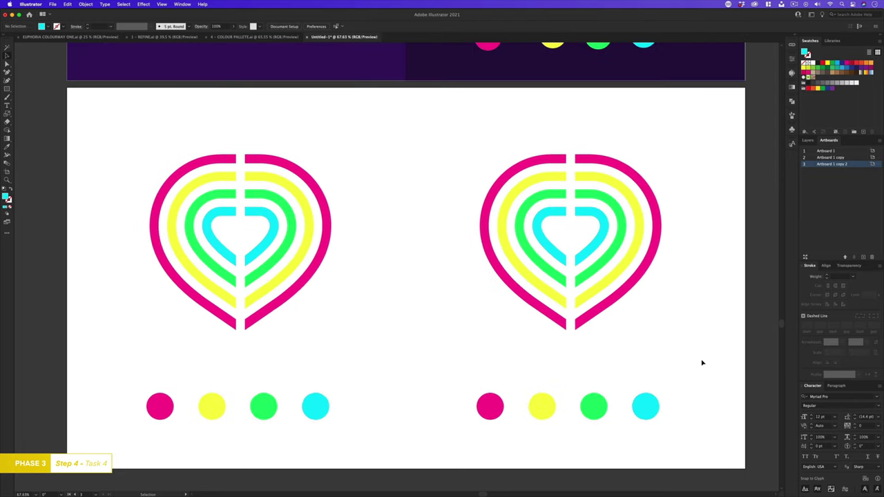
scroll(702, 363, up, 1)
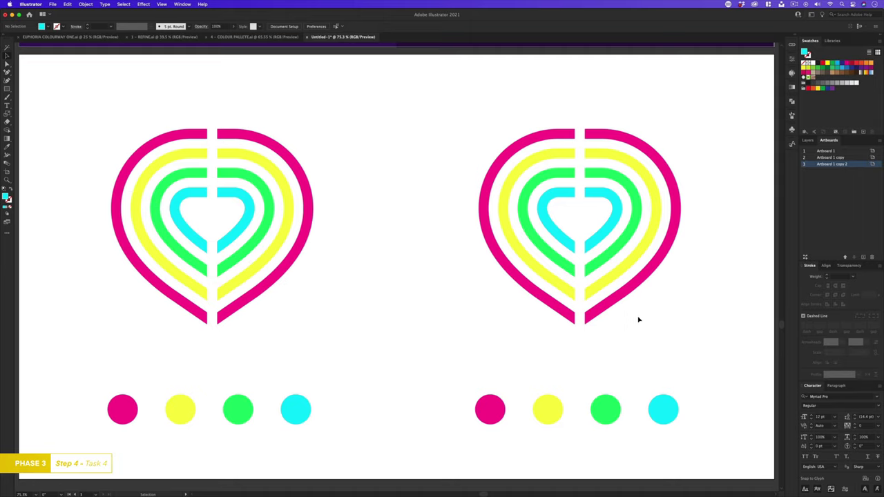
key(z)
drag(597, 311, 469, 292)
key(v)
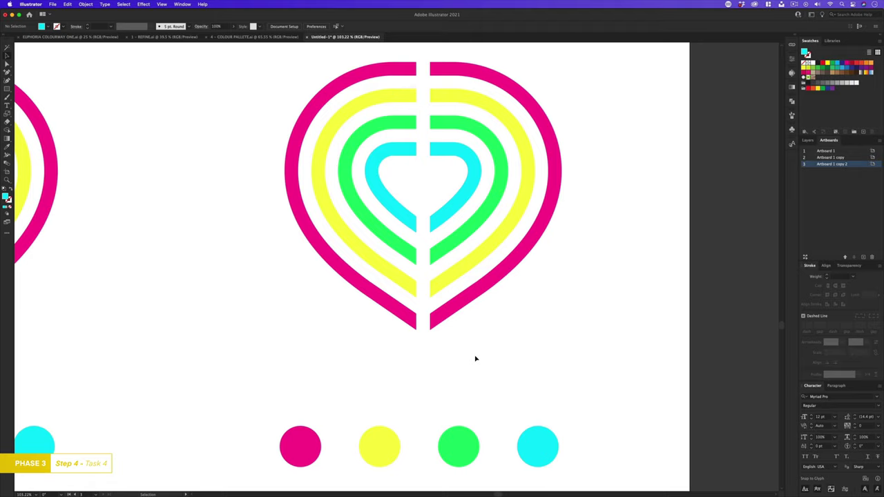
drag(475, 354, 476, 359)
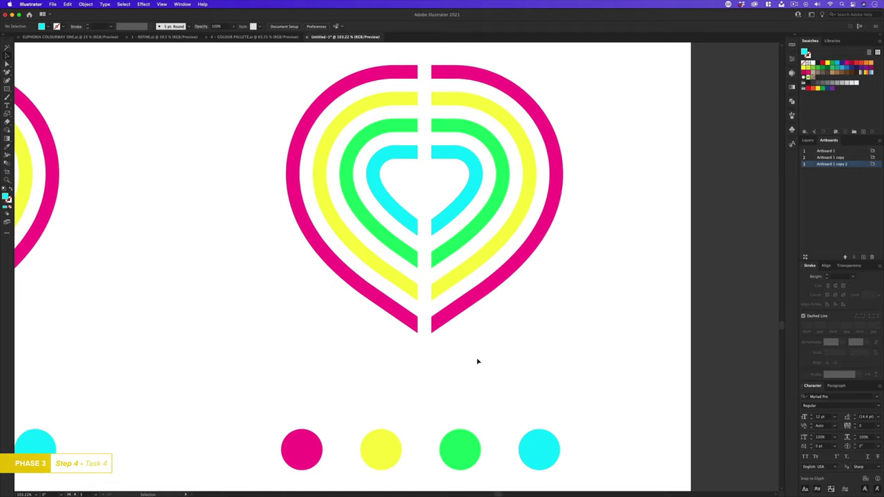
Compare the colours on the white artboard with the purple versions above and inspect the right-hand white logo up close.
key(super+space)
drag(509, 320, 438, 373)
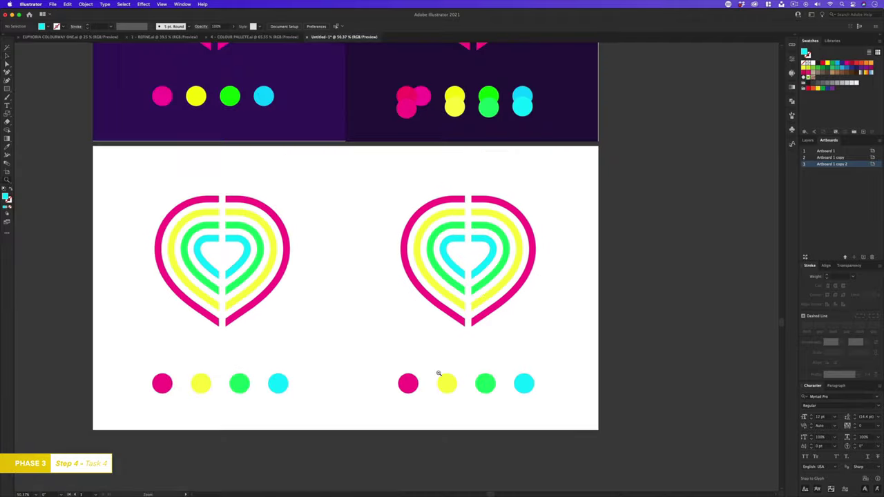
drag(499, 277, 478, 346)
key(super+space)
drag(532, 291, 501, 311)
drag(516, 272, 511, 287)
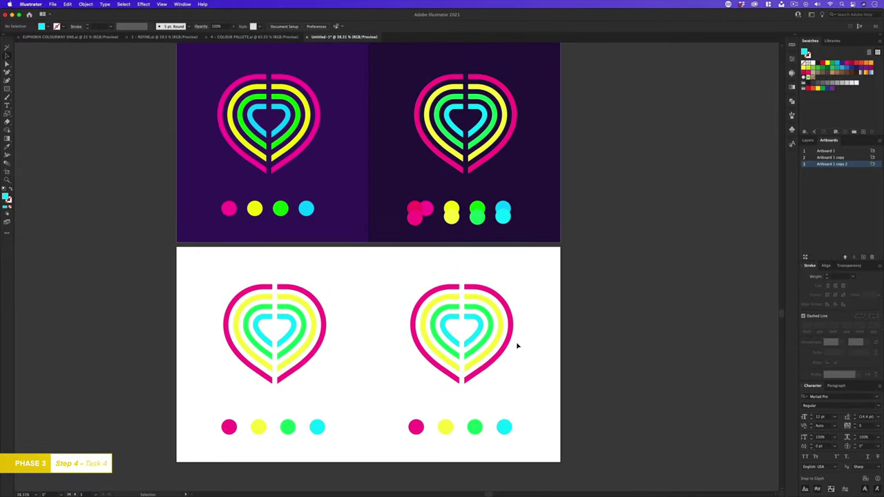
key(z)
drag(469, 349, 508, 247)
key(v)
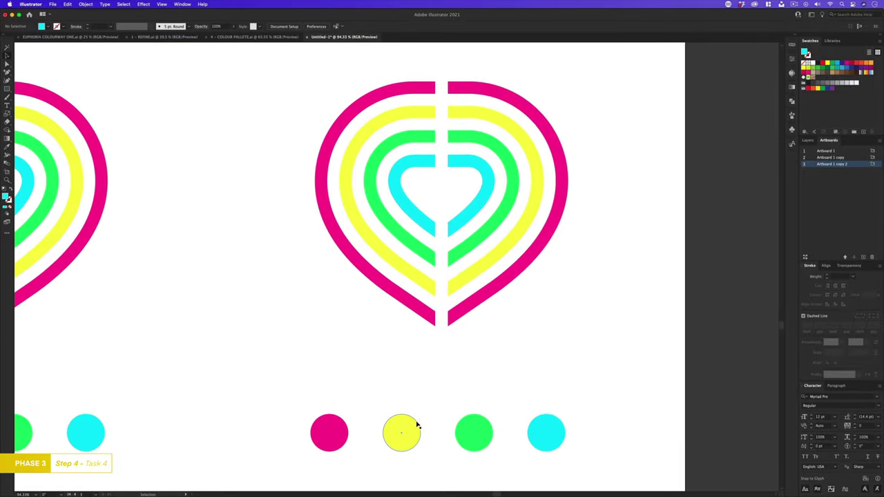
Duplicate the yellow circle below the right-hand logo on the white artboard, placing the copy about 30 px lower so it overlaps the original.
key(z)
drag(415, 422, 463, 339)
drag(484, 443, 462, 310)
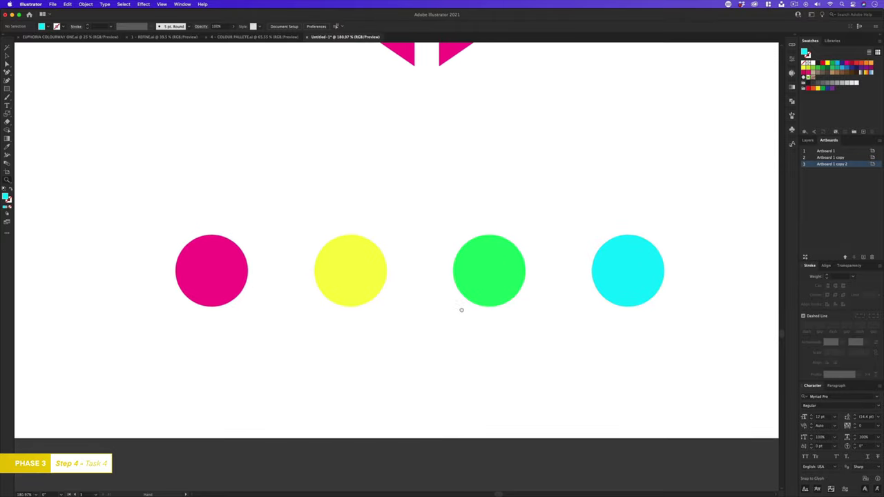
click(379, 289)
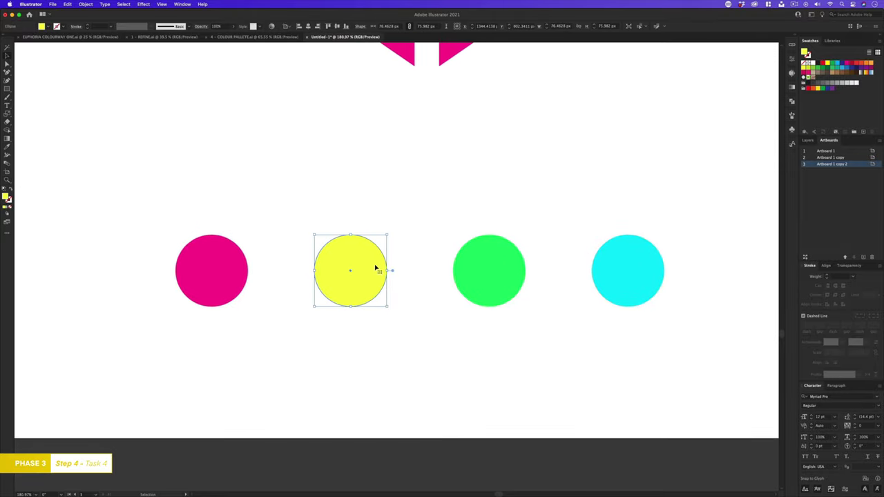
drag(375, 268, 376, 297)
Try several slightly darker yellow fills, including #F2F246, on the lower yellow circle and undo each one.
double_click(7, 197)
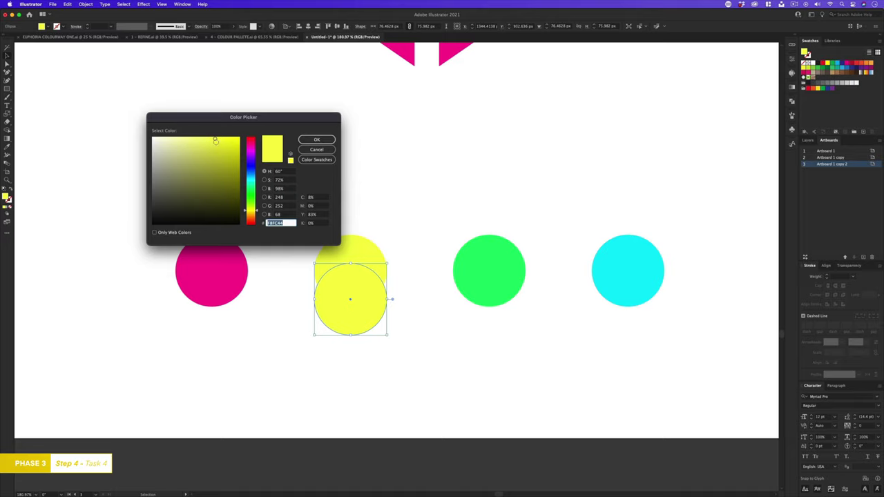
click(216, 150)
click(311, 139)
key(super+z)
double_click(6, 197)
click(214, 141)
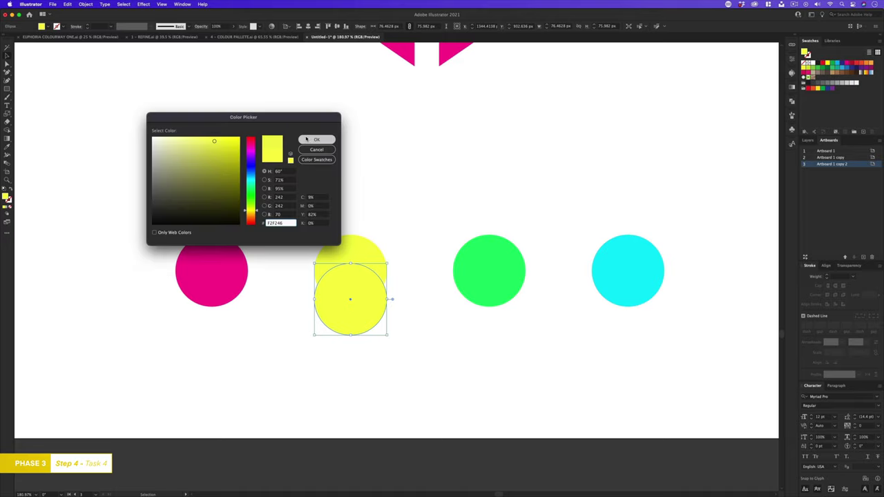
click(306, 139)
key(super+z)
double_click(6, 197)
click(218, 147)
click(311, 140)
key(super+z)
Set the lower yellow circle's fill to the slightly darker yellow #F4F447, deselect it and compare it with the original circle.
double_click(7, 197)
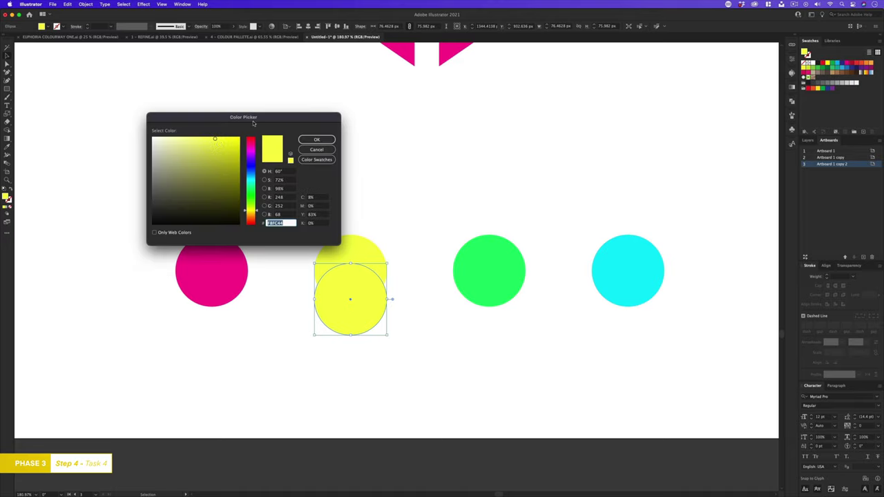
click(214, 141)
click(311, 140)
double_click(6, 198)
click(312, 139)
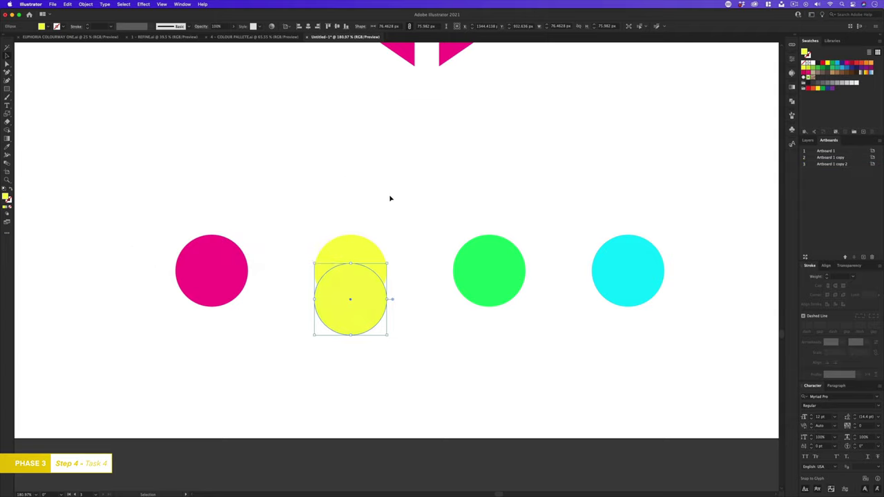
click(389, 198)
scroll(346, 270, up, 3)
scroll(365, 258, down, 2)
scroll(365, 242, up, 1)
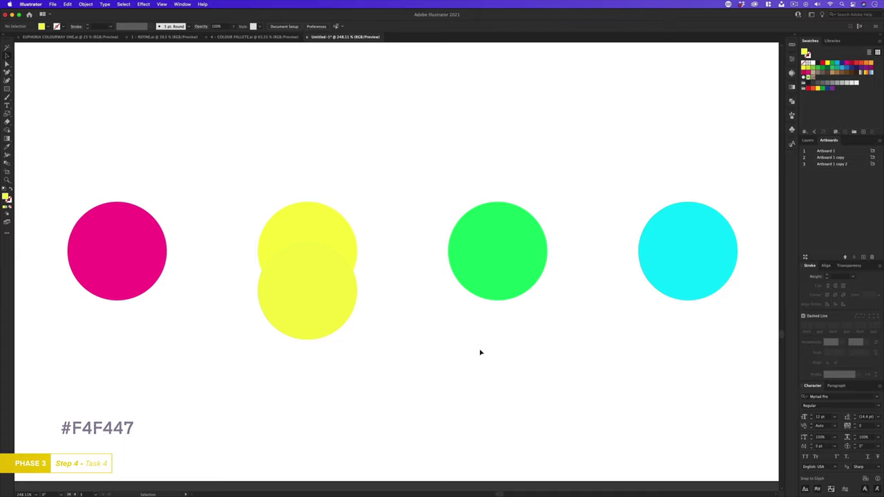
Recolour both halves of the right-hand white logo's yellow band with the darker yellow sampled from the lower circle.
key(z)
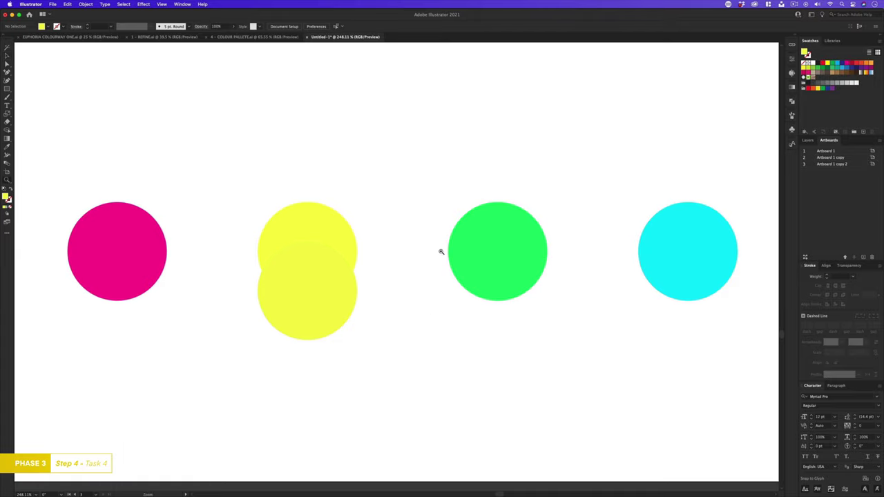
drag(443, 232, 379, 286)
scroll(379, 286, up, 4)
key(v)
click(380, 186)
shift+click(419, 186)
key(i)
click(345, 413)
key(v)
click(482, 165)
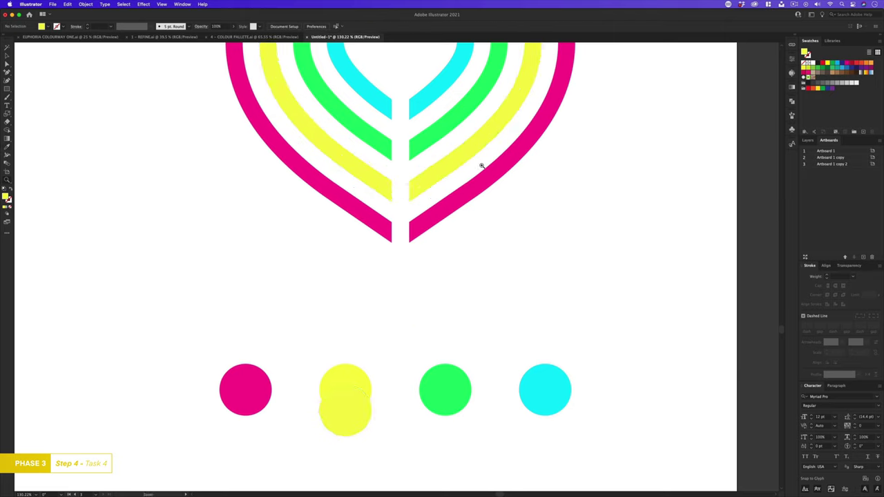
Try a copy of the darker yellow circle on the dark purple artboard and delete it.
scroll(481, 166, down, 3)
scroll(439, 276, down, 2)
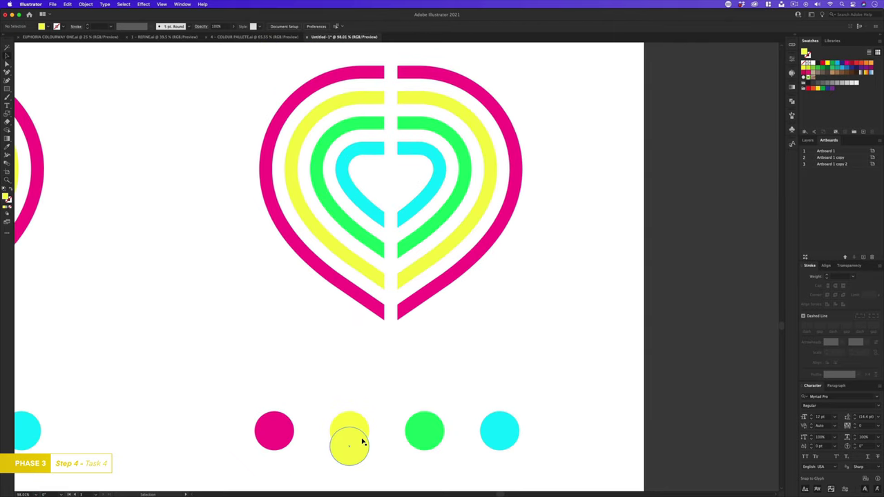
drag(362, 441, 360, 444)
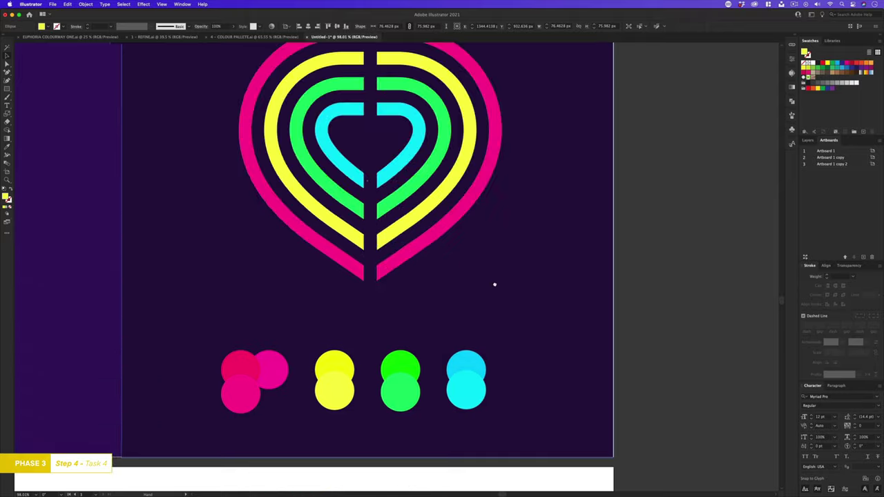
key(super+v)
click(348, 231)
shift+click(398, 235)
click(402, 265)
key(Delete)
Compare the logos and colour circles on the purple and white artboards side by side.
key(z)
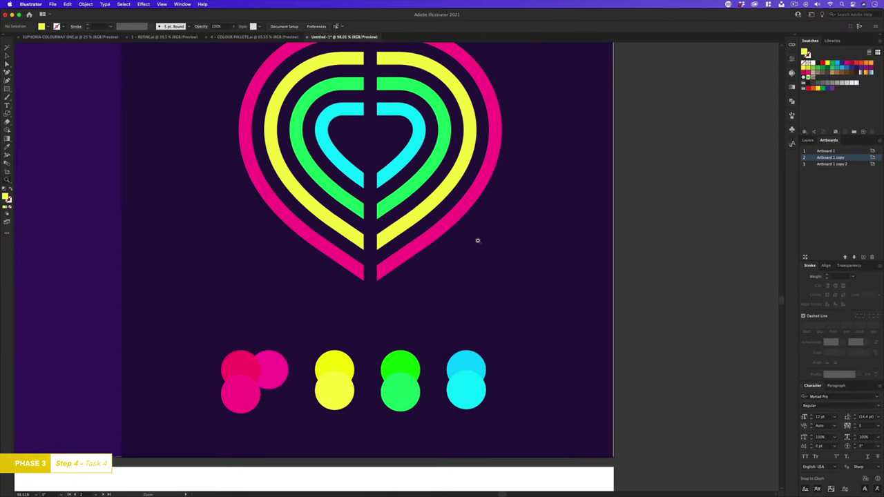
scroll(477, 240, down, 6)
key(v)
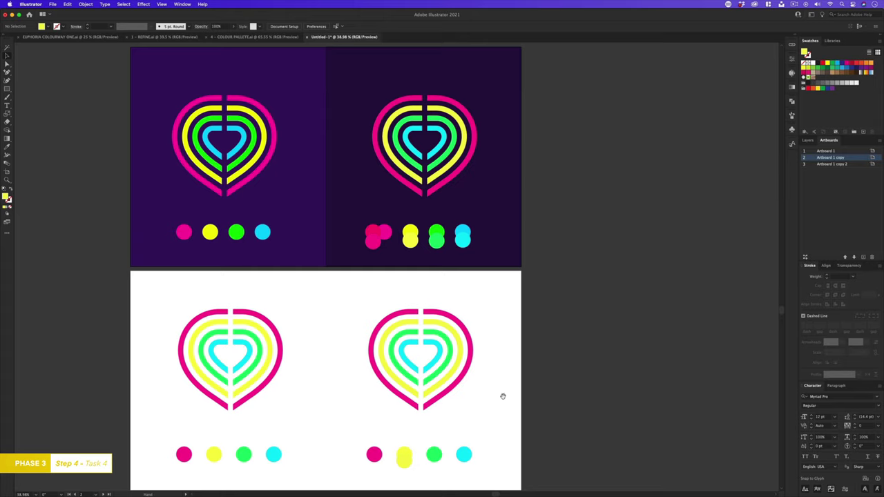
drag(501, 394, 572, 394)
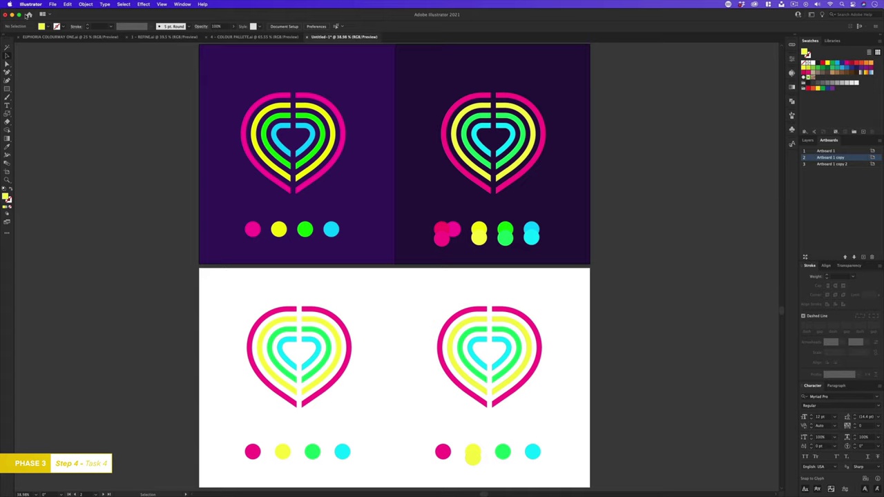
Save the document as LOGO COLOUR EUPHORIA REFINE in Adobe Illustrator format in ROUTE 1's 2 - COLOUR folder, inside 4 - PERFECT COLOUR.
click(52, 4)
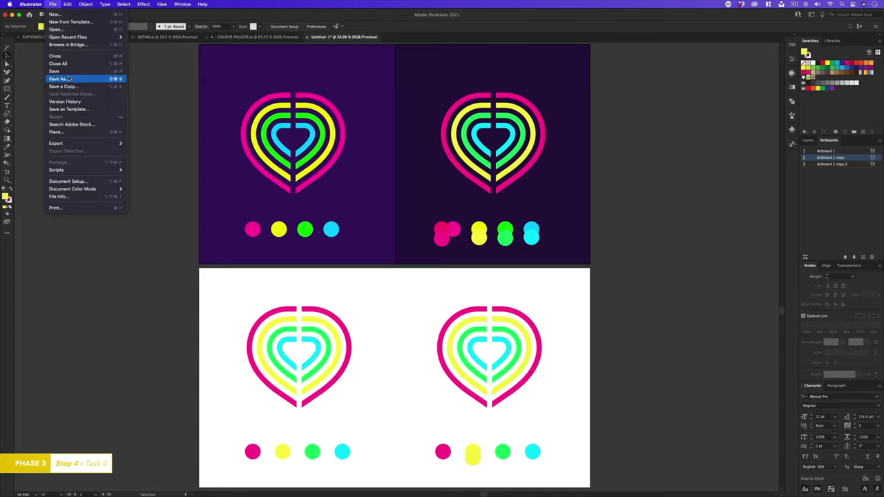
click(301, 152)
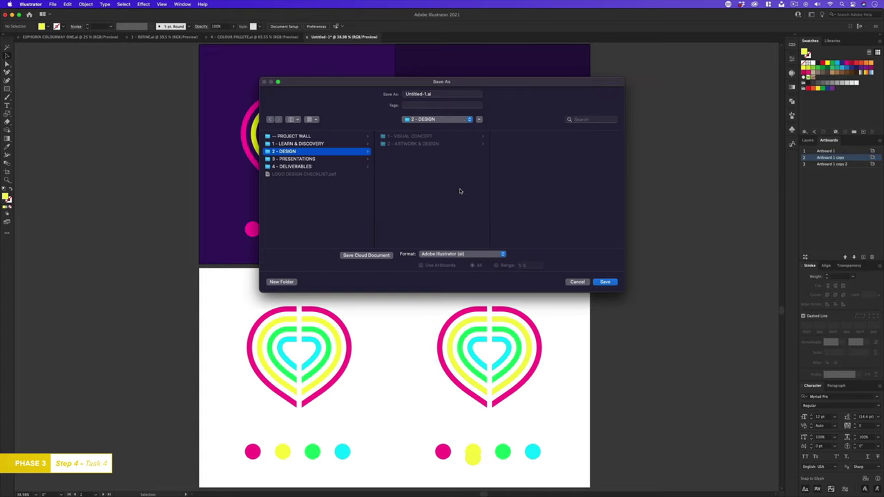
click(414, 144)
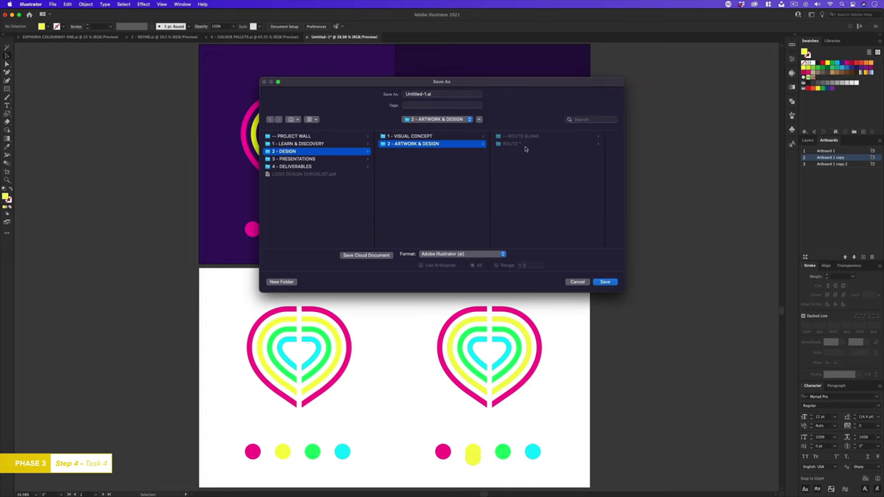
click(523, 144)
click(545, 145)
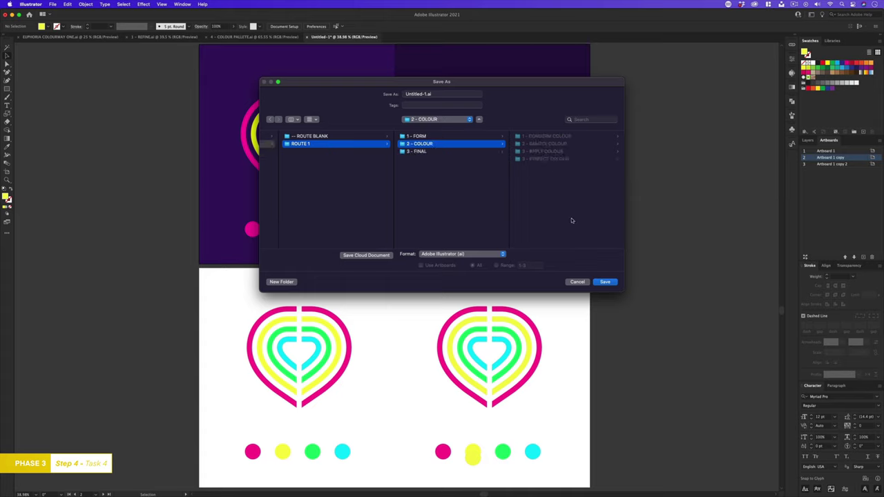
click(546, 160)
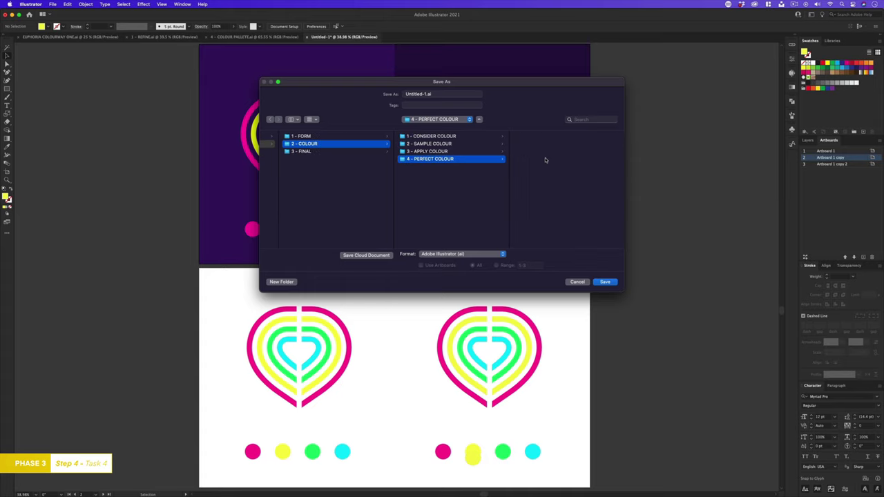
click(426, 93)
text(LOGO COLOUR )
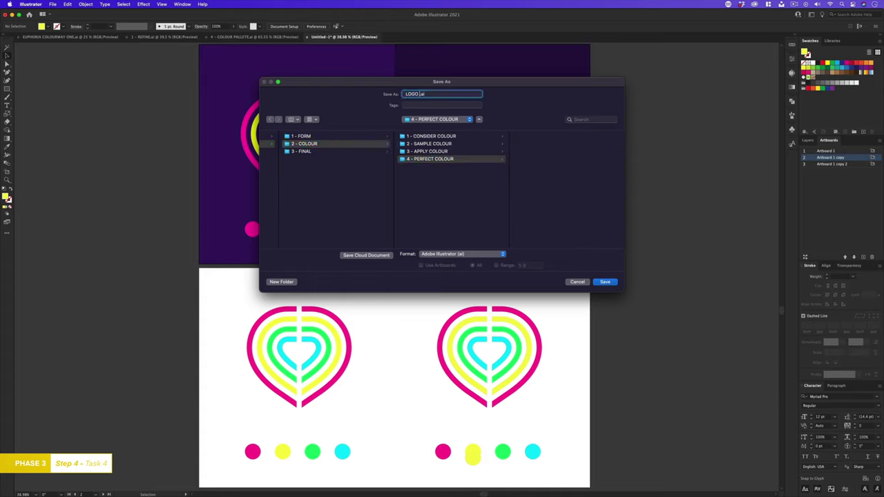
text(EUPHORIA REFINE)
click(605, 282)
key(Return)
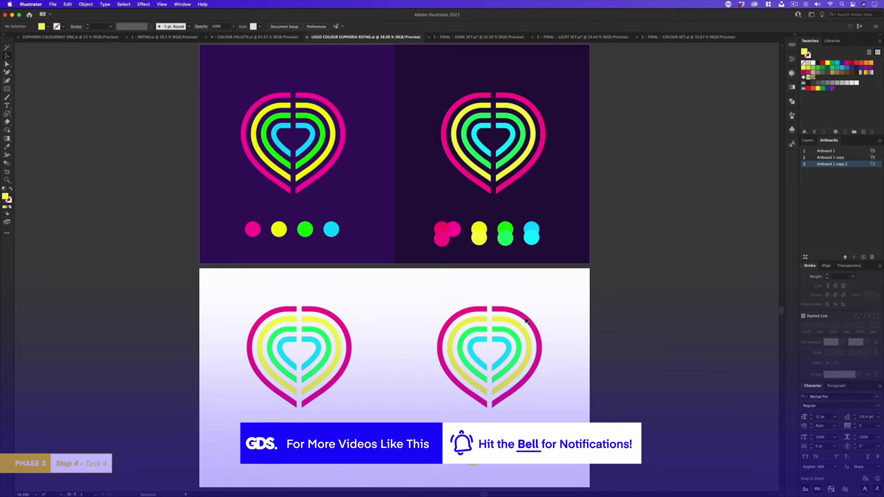
Examine the final dark, light and colour logo sets and check the files in the 3 - FINAL folder.
click(486, 39)
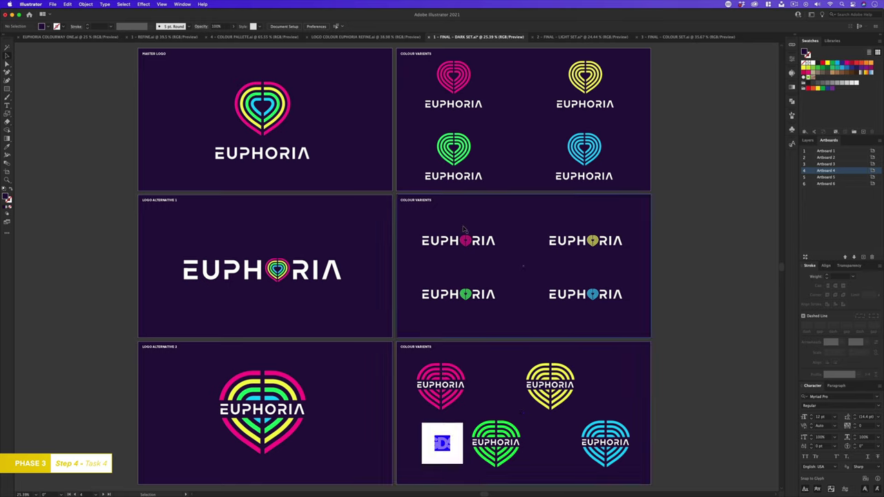
click(589, 38)
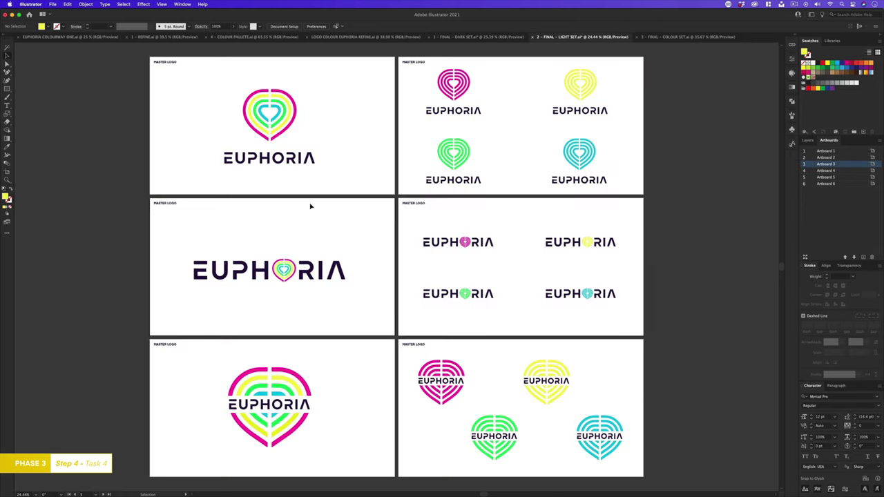
click(679, 38)
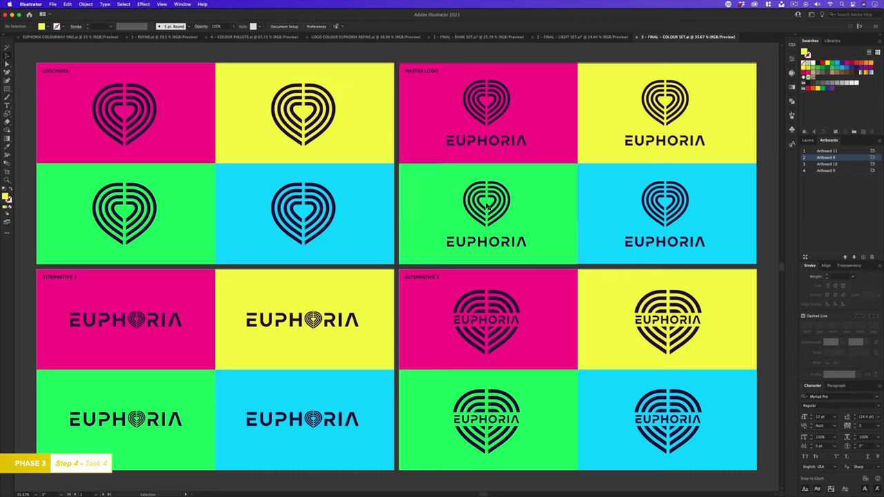
click(568, 38)
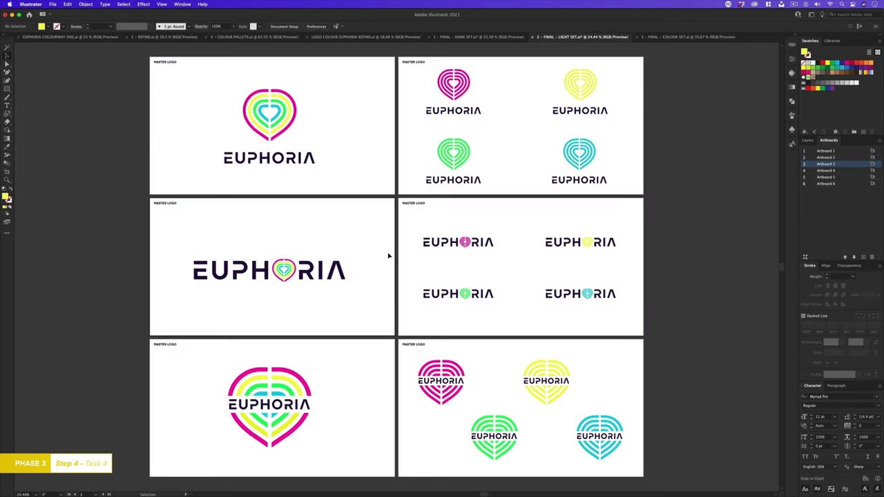
key(super+Tab)
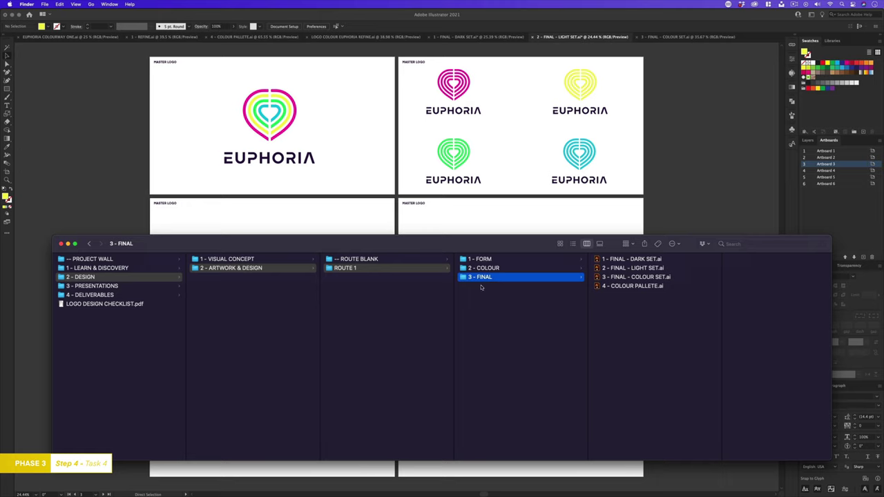
click(676, 225)
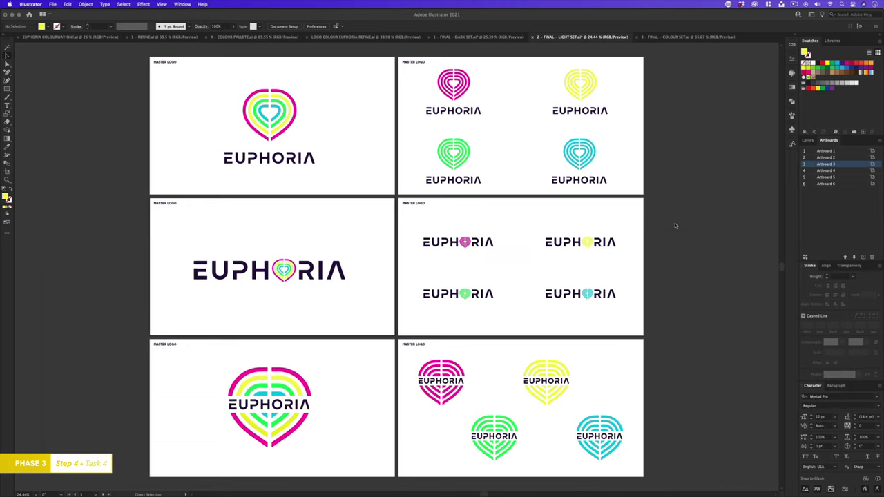
Compare how the Euphoria logo variants read on dark, white and coloured backgrounds across the three final sets.
click(457, 37)
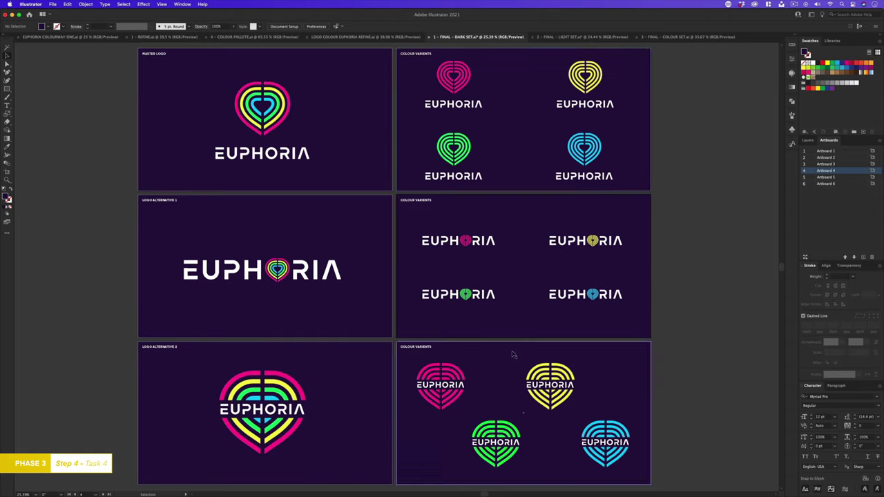
click(561, 37)
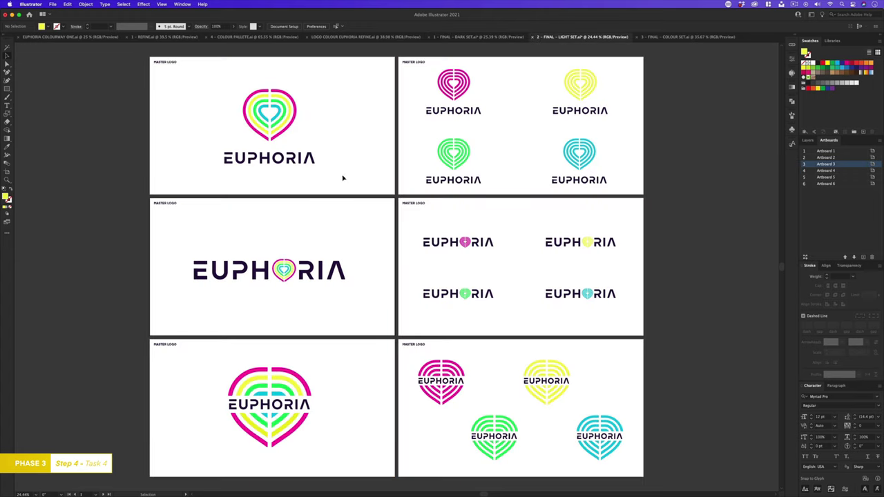
click(691, 37)
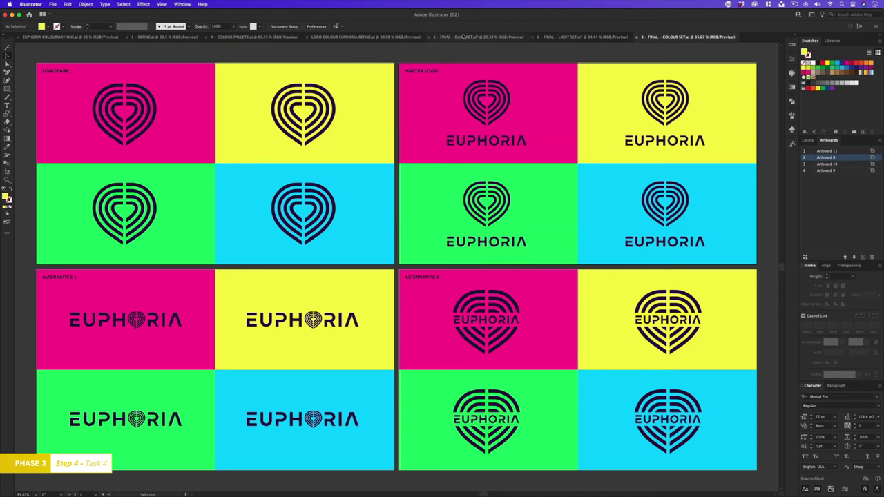
click(583, 37)
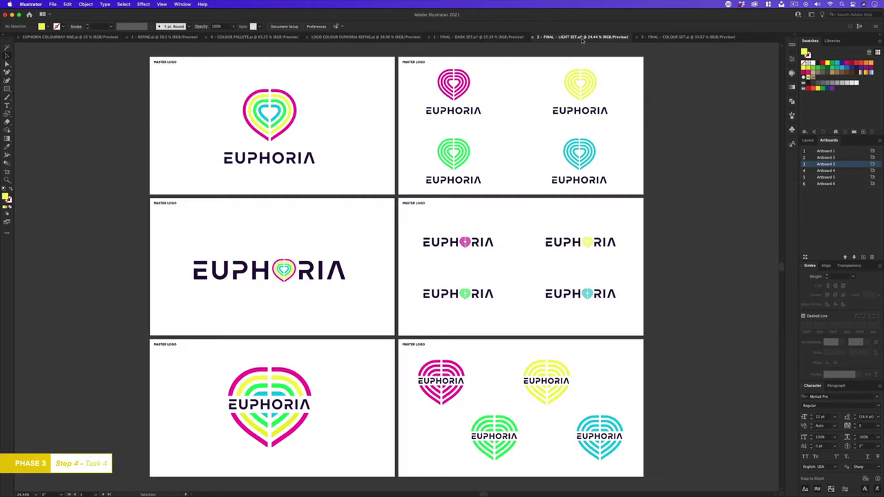
click(496, 39)
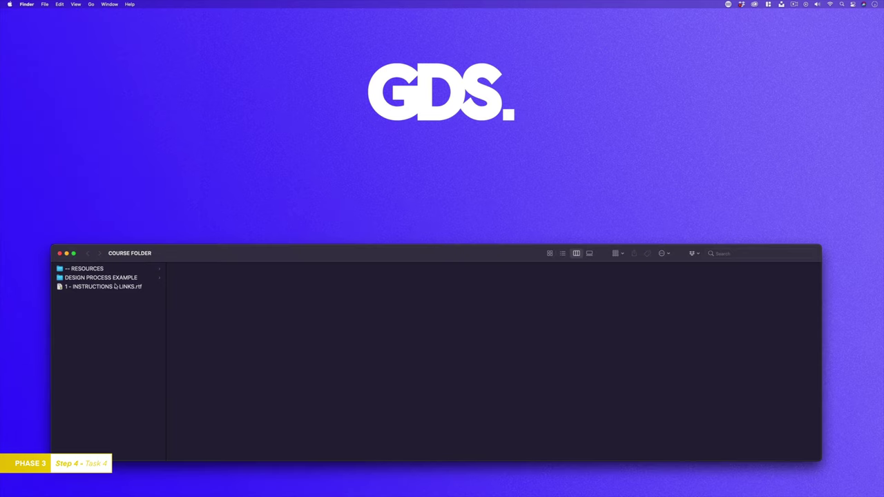
Open ROUTE 1's 3 - FINAL folder inside 2 - ARTWORK & DESIGN and check the final dark, light, colour set and palette files.
click(113, 277)
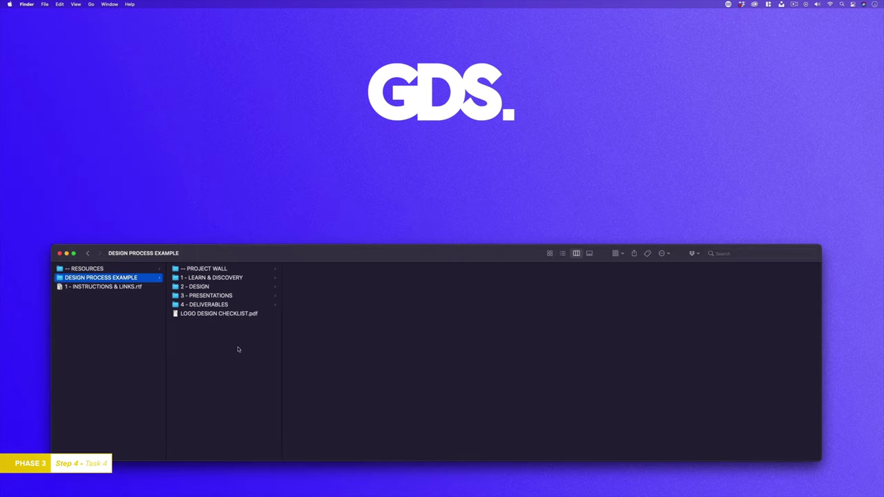
click(197, 286)
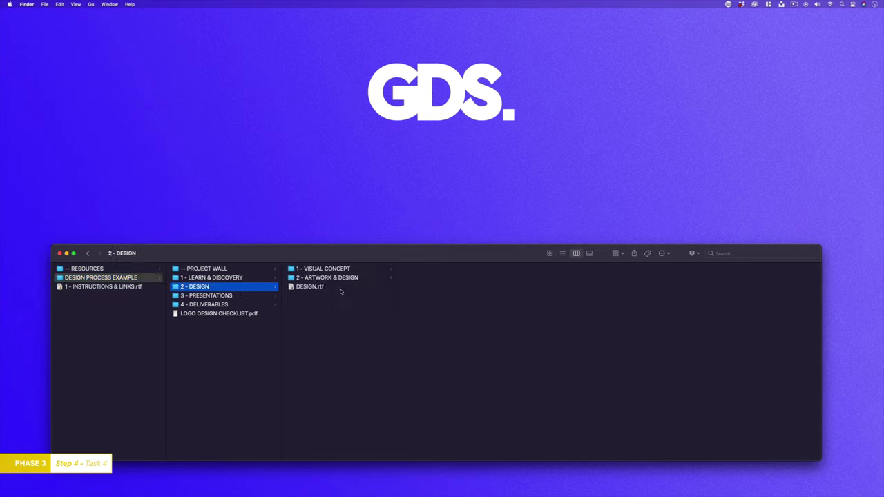
click(326, 278)
click(422, 277)
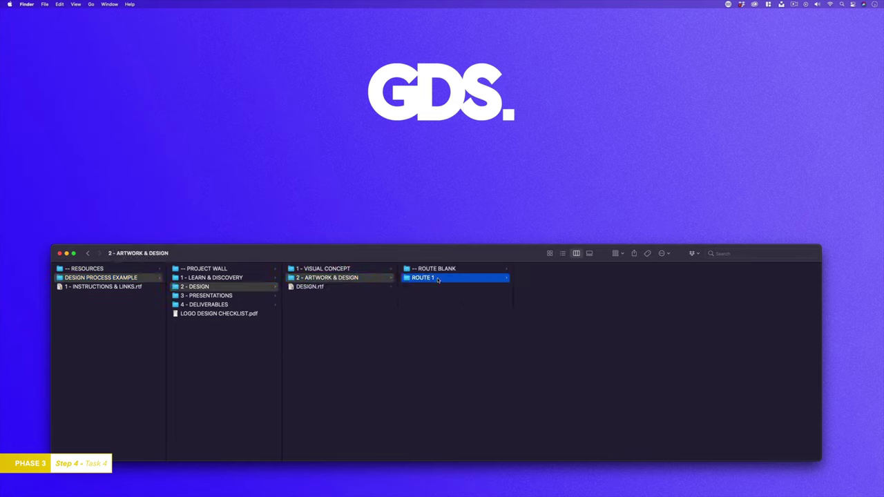
click(569, 288)
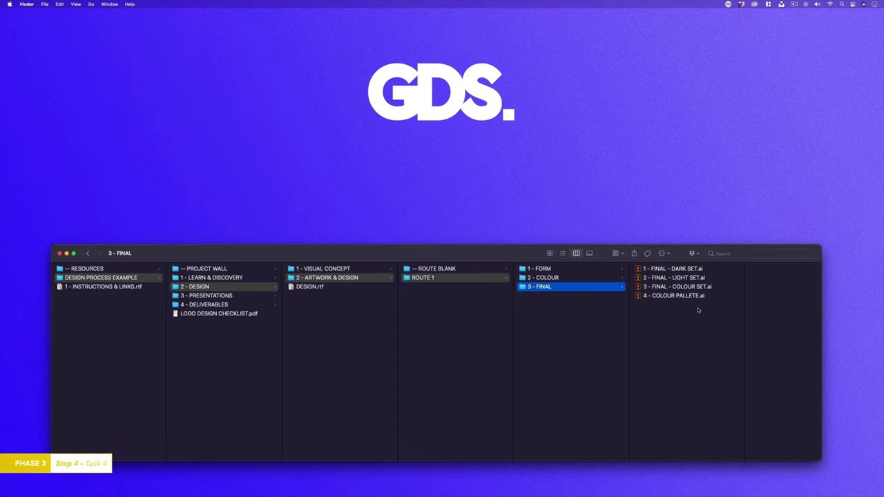
click(679, 271)
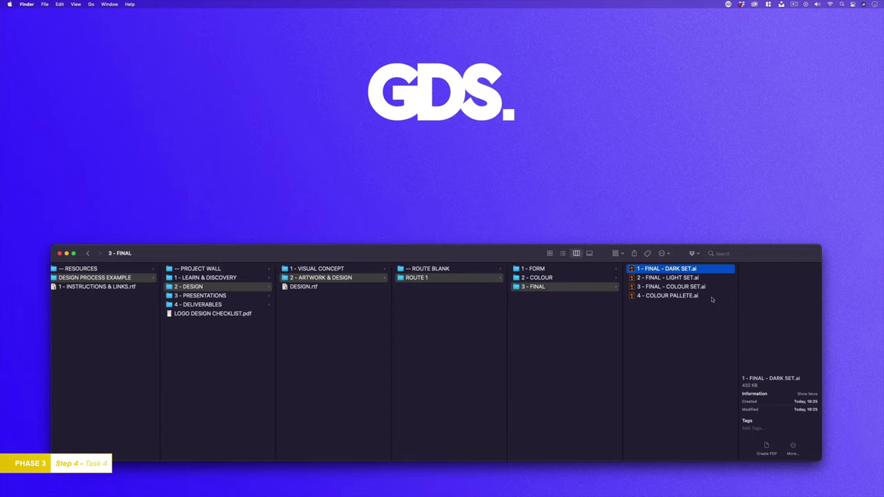
shift+click(673, 281)
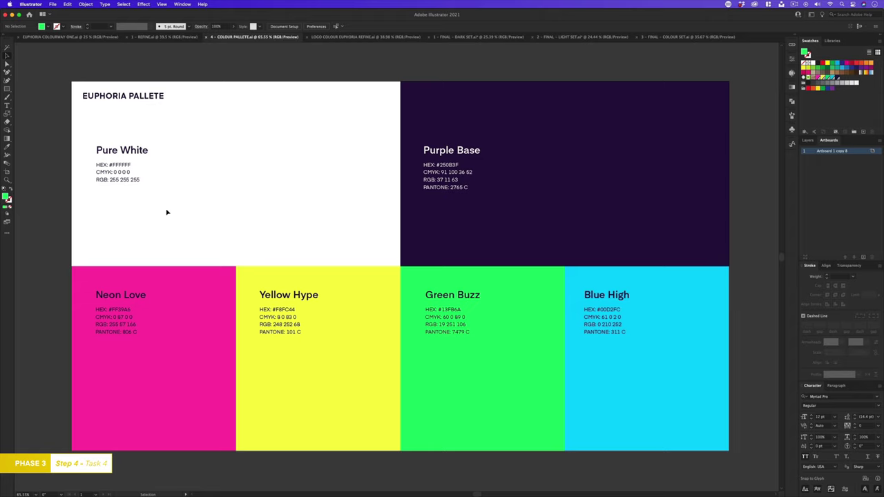
Inspect the HEX, RGB and CMYK values of the Neon Love block's fill in the Color Picker.
click(184, 329)
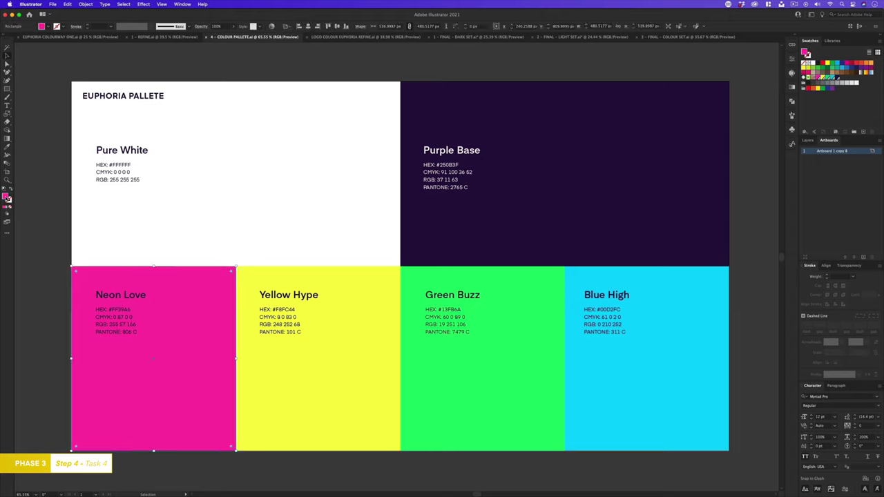
double_click(7, 198)
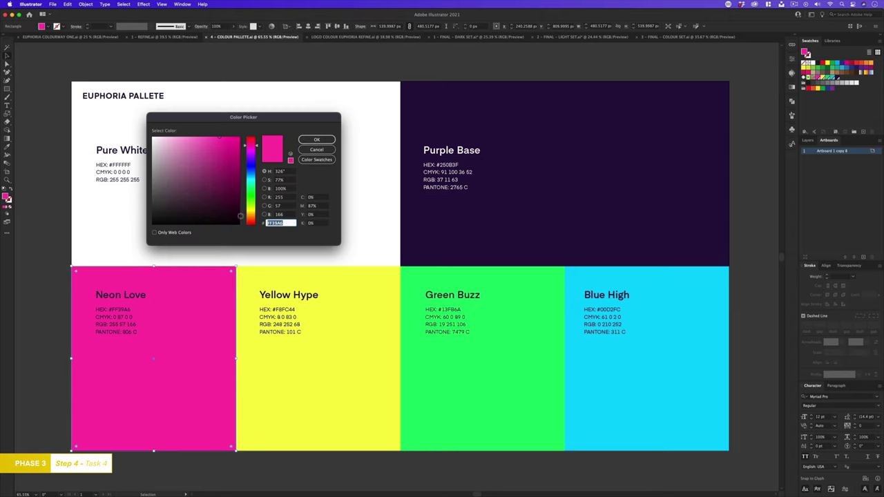
click(317, 139)
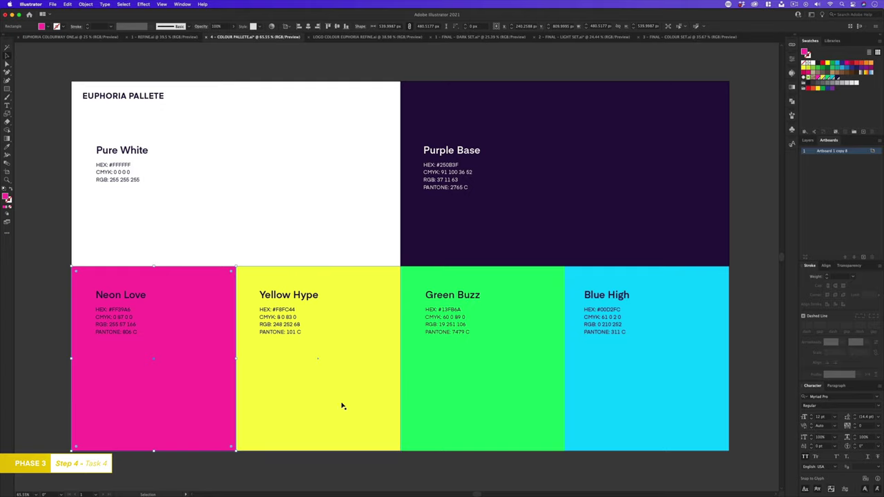
click(364, 460)
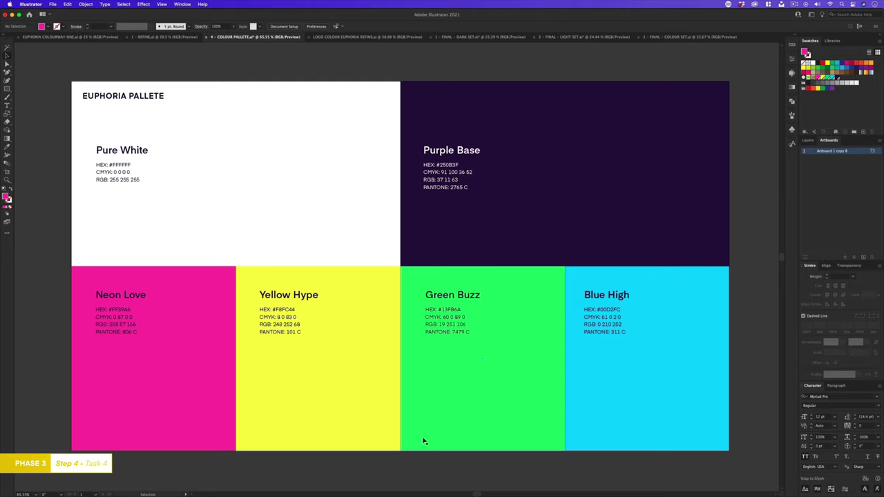
Duplicate the four bright colour blocks below the artboard, squash the copies into a strip about 67 px high, and duplicate it just beneath.
key(z)
drag(436, 351, 432, 326)
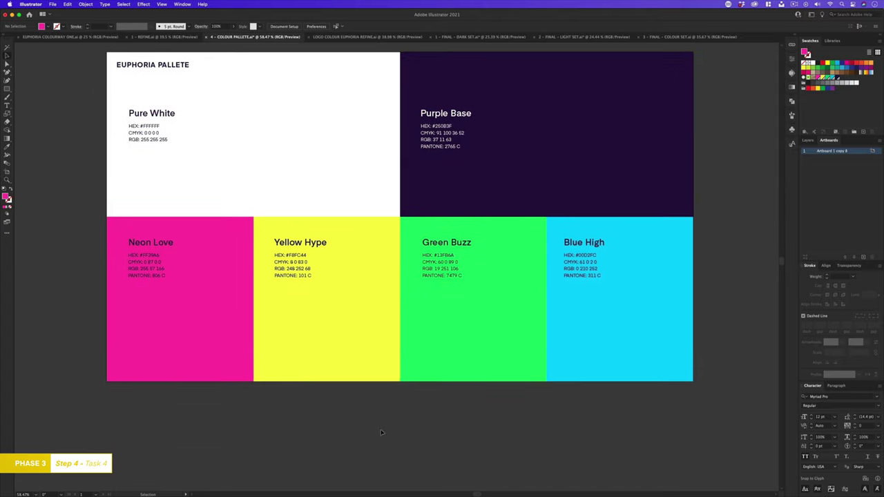
click(238, 369)
shift+click(297, 354)
shift+click(468, 342)
shift+click(580, 333)
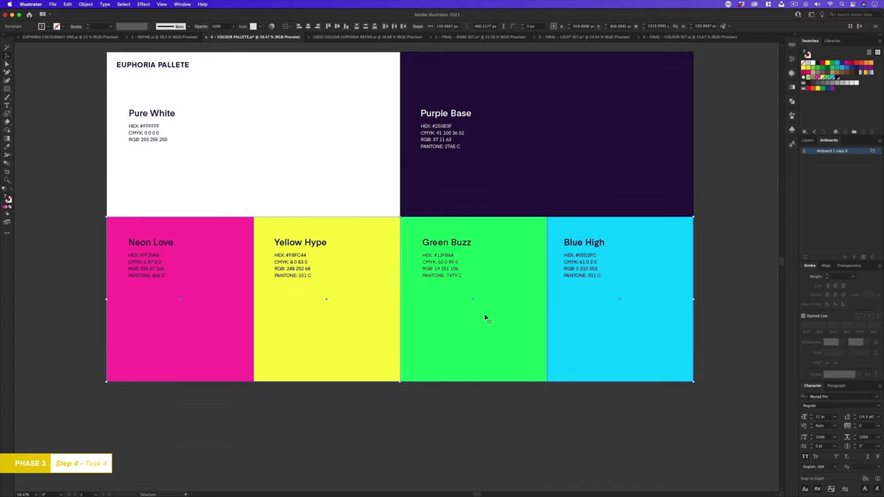
alt+drag(485, 318, 485, 397)
drag(400, 296, 393, 442)
scroll(393, 345, down, 5)
drag(394, 292, 395, 318)
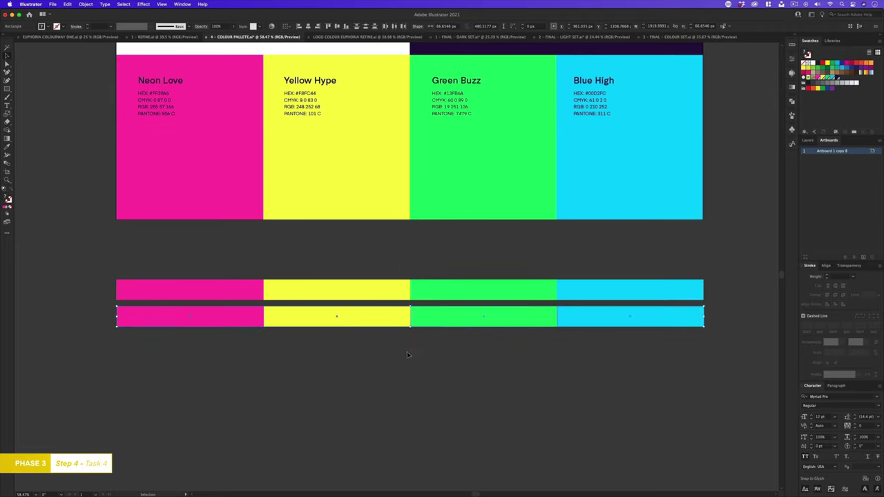
click(407, 354)
Recolor the pink block of the lower strip using the PANTONE+ Solid Coated color book in the advanced Recolor Artwork options.
scroll(405, 366, up, 1)
click(220, 330)
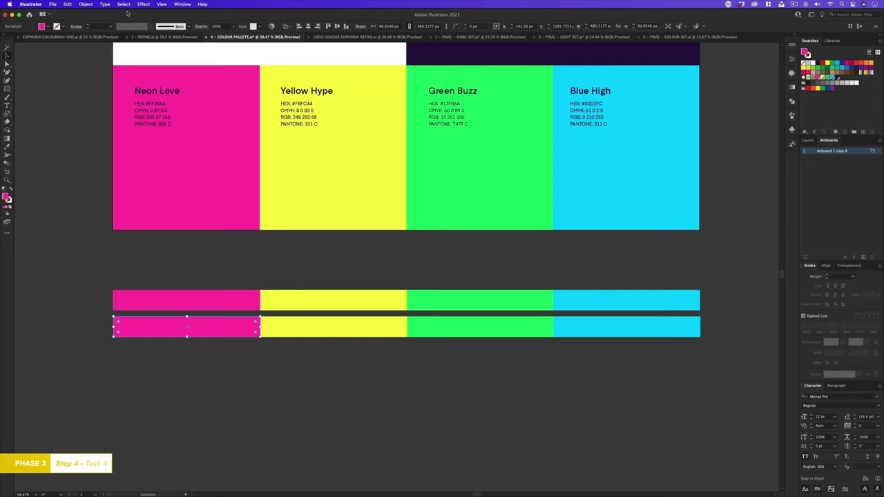
click(69, 4)
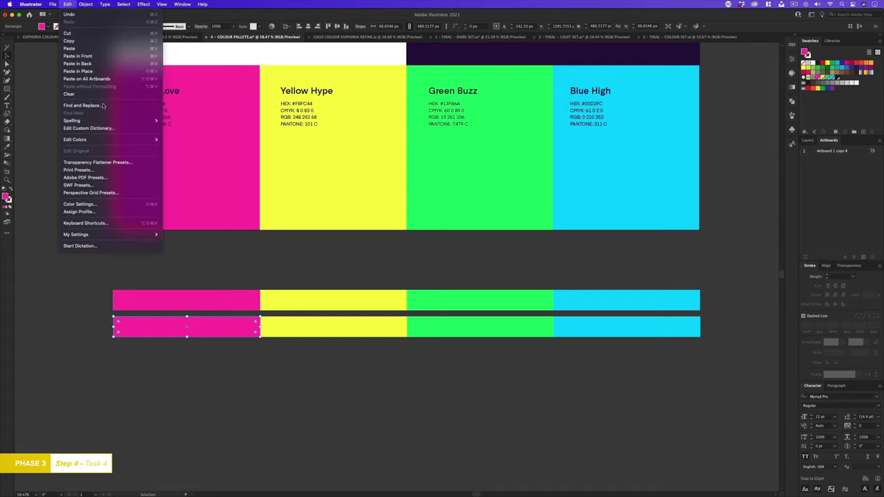
mouse_move(138, 139)
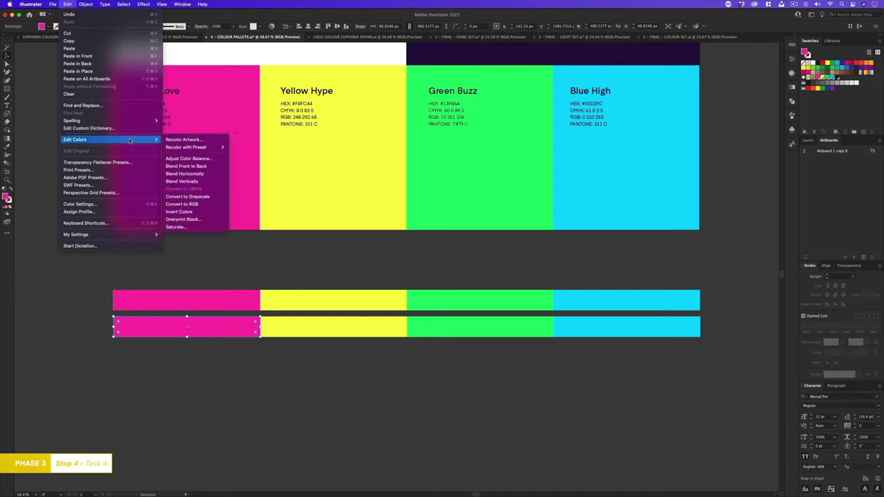
click(182, 140)
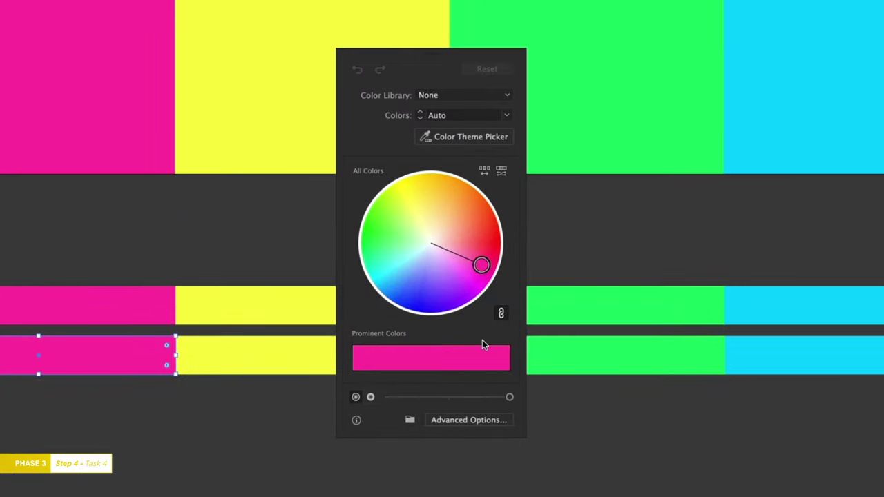
click(473, 420)
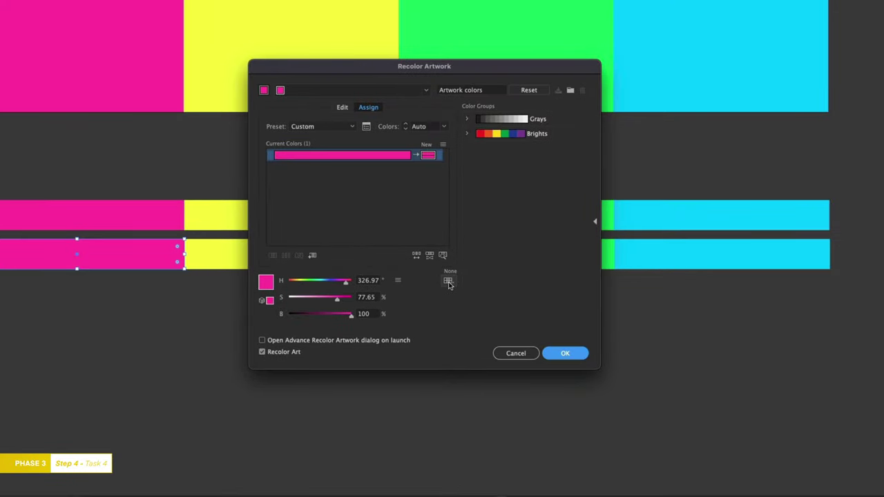
click(448, 282)
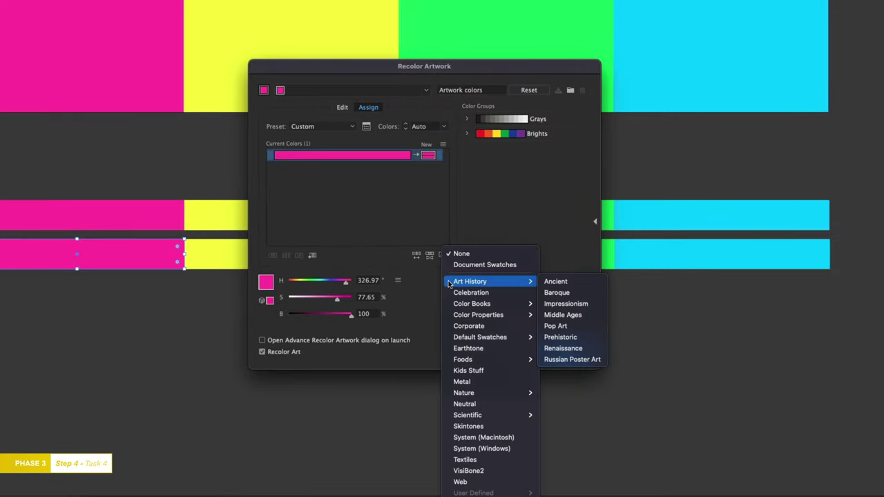
mouse_move(492, 307)
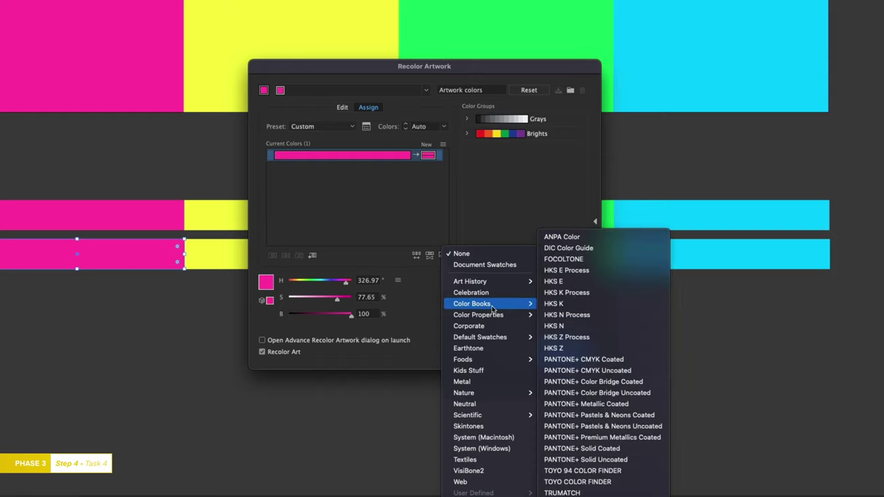
click(594, 449)
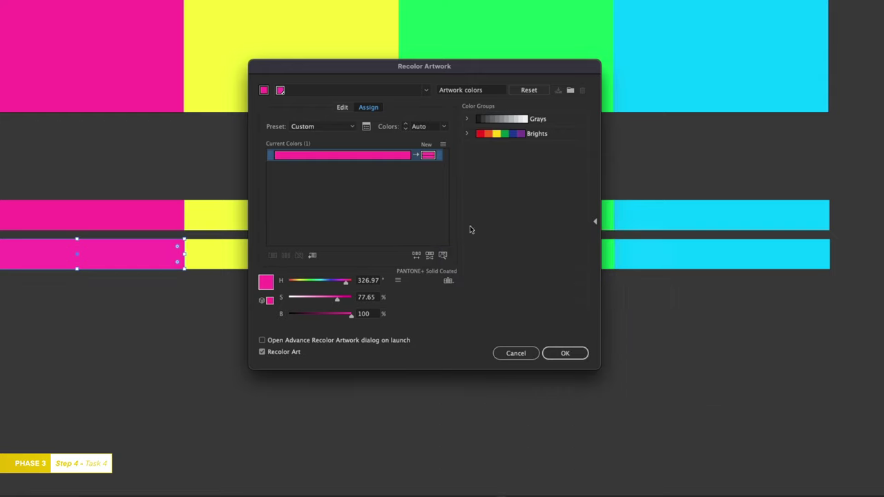
click(561, 355)
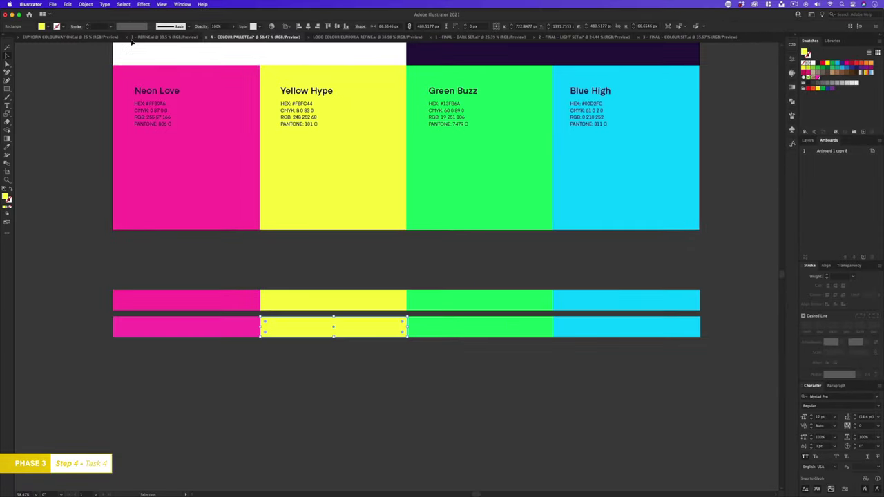
Recolor the yellow, green and blue blocks of the lower strip to their PANTONE+ Solid Coated matches.
click(68, 4)
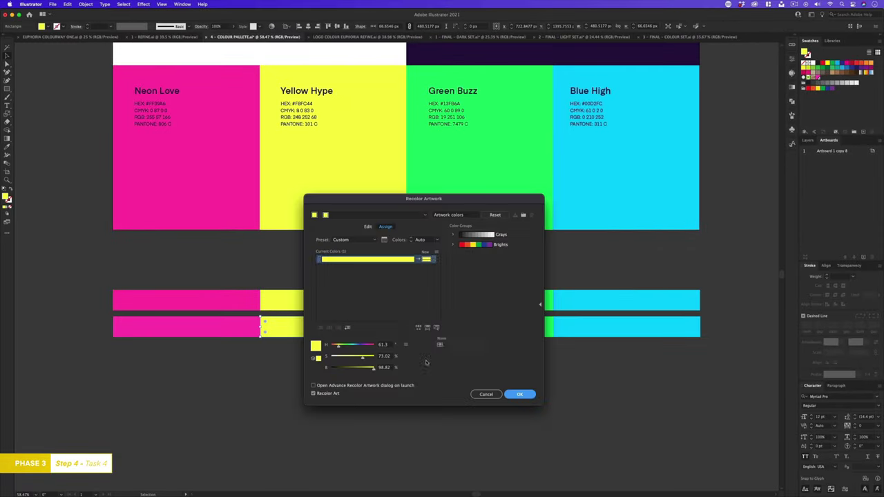
click(424, 324)
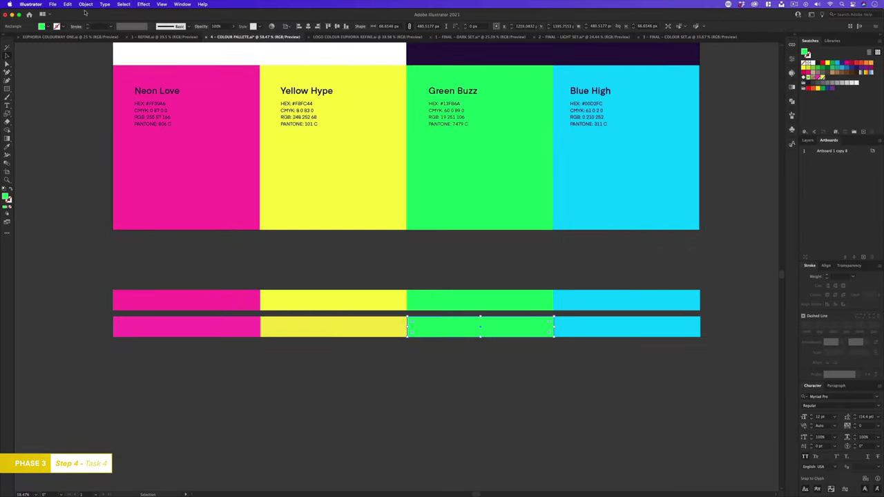
click(68, 4)
click(186, 208)
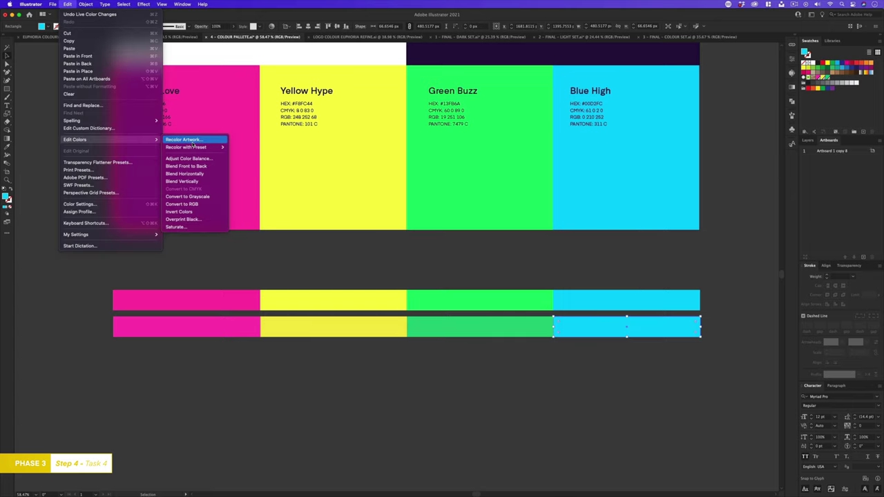
click(187, 138)
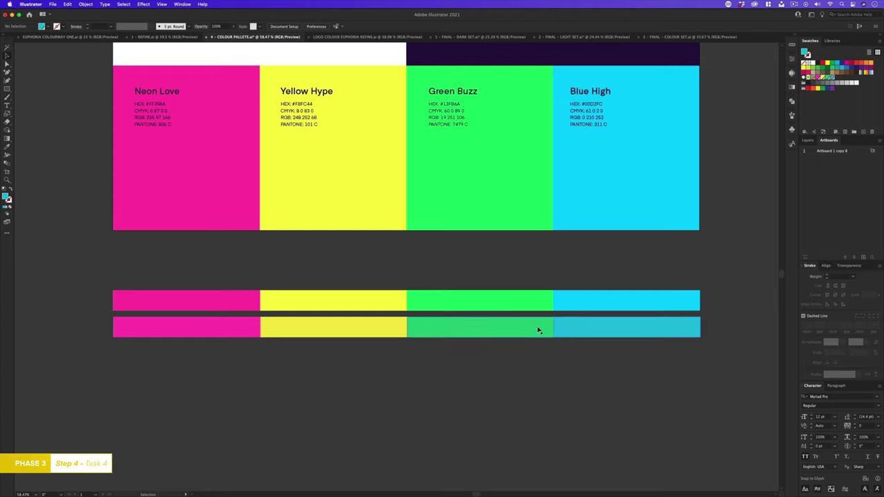
Compare the original colour strip with its Pantone version, and review the colour codes across the whole Euphoria palette artboard.
key(z)
drag(560, 323, 293, 314)
key(v)
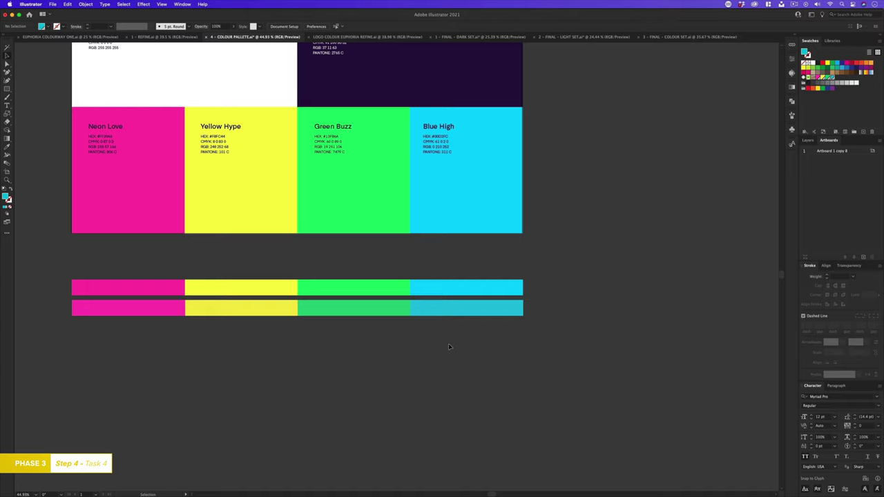
key(z)
drag(294, 288, 396, 352)
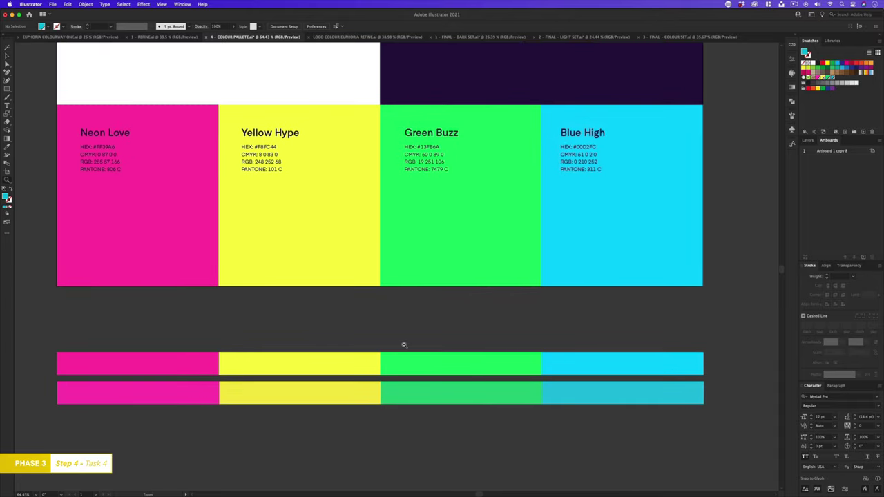
key(v)
drag(461, 168, 465, 326)
click(464, 323)
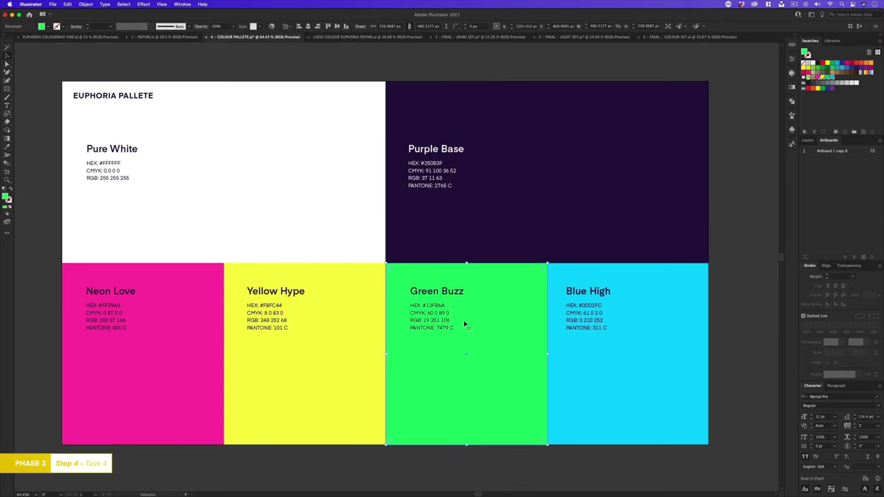
key(super+0)
click(376, 71)
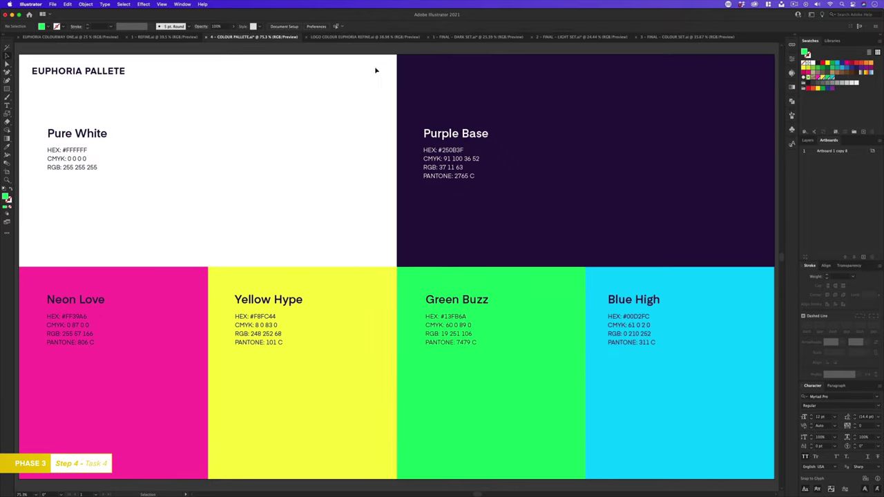